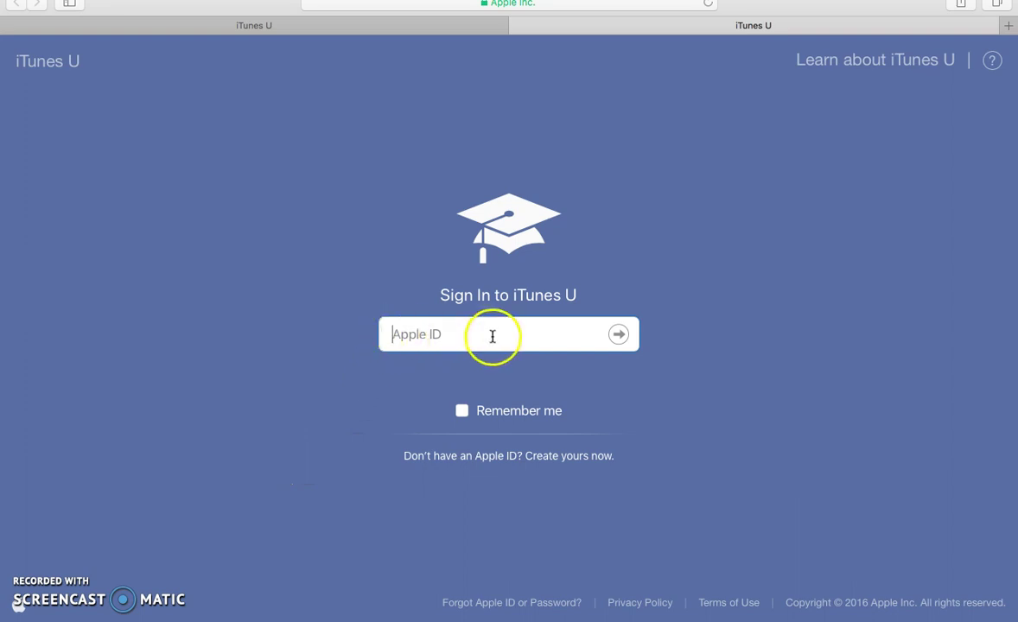
Create a new course with the name Spanish 1, short name S1 and department Language.
{"action": "left_click", "coordinate": [446, 28]}
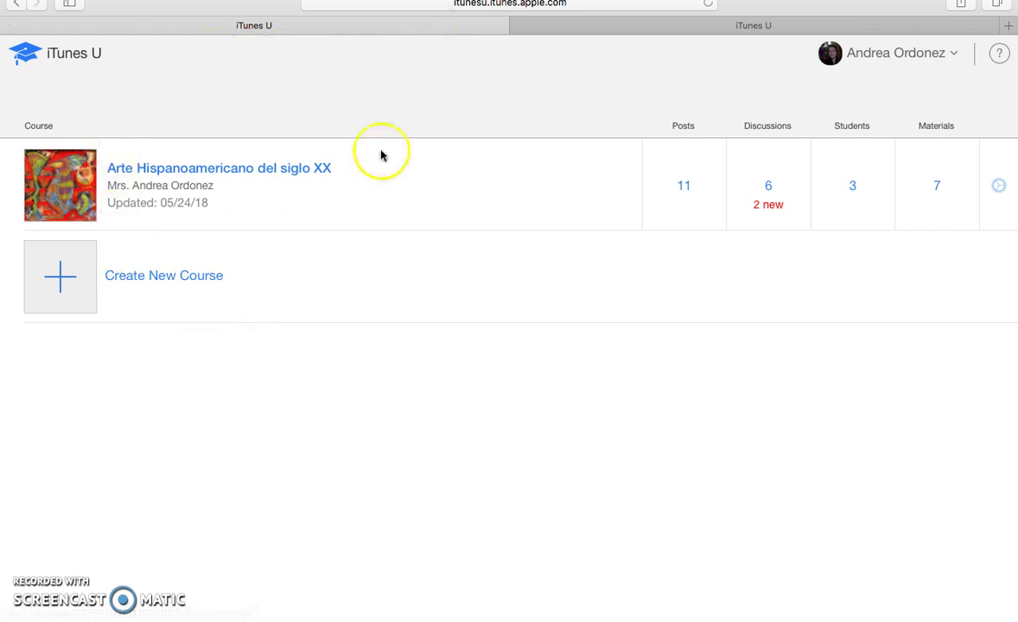
{"action": "left_click", "coordinate": [174, 279]}
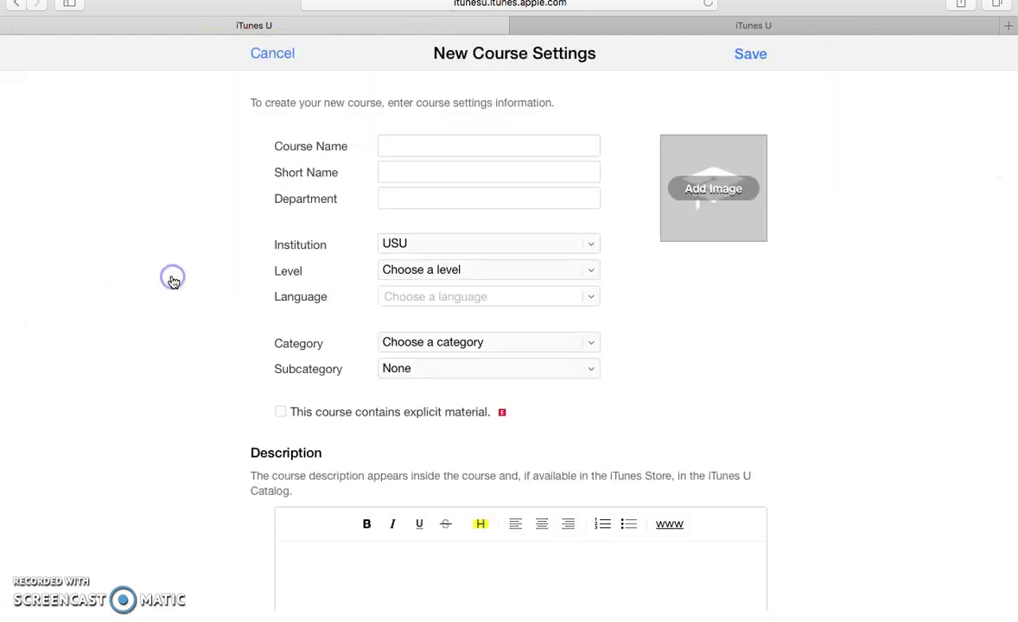
{"action": "left_click", "coordinate": [391, 150]}
{"action": "type", "text": "Spanish 1"}
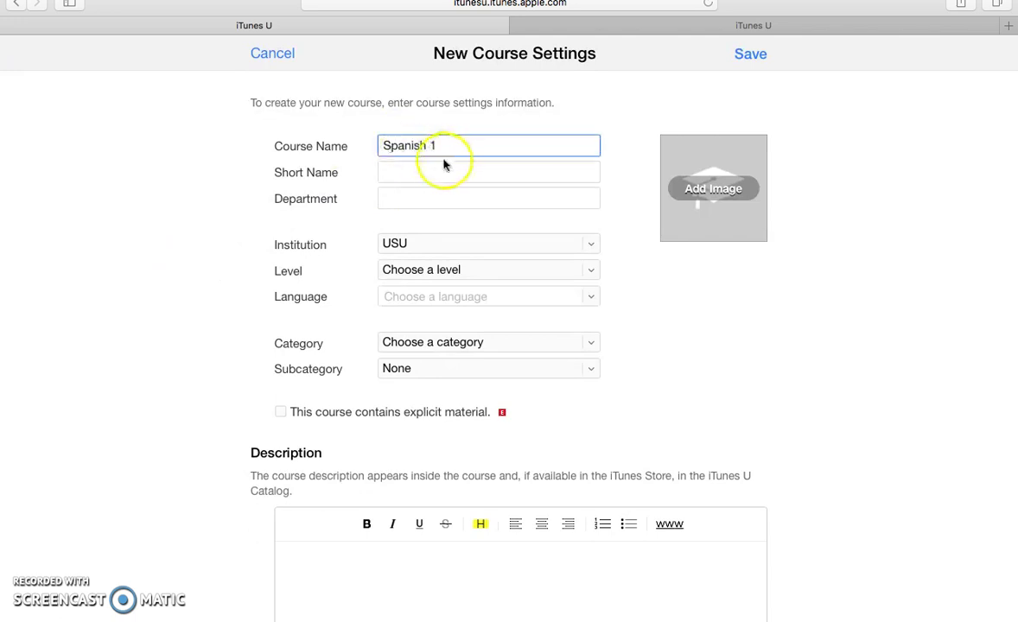
{"action": "left_click", "coordinate": [438, 162]}
{"action": "type", "text": "S1"}
{"action": "left_click", "coordinate": [484, 169]}
{"action": "left_click", "coordinate": [575, 197]}
{"action": "type", "text": "Language"}
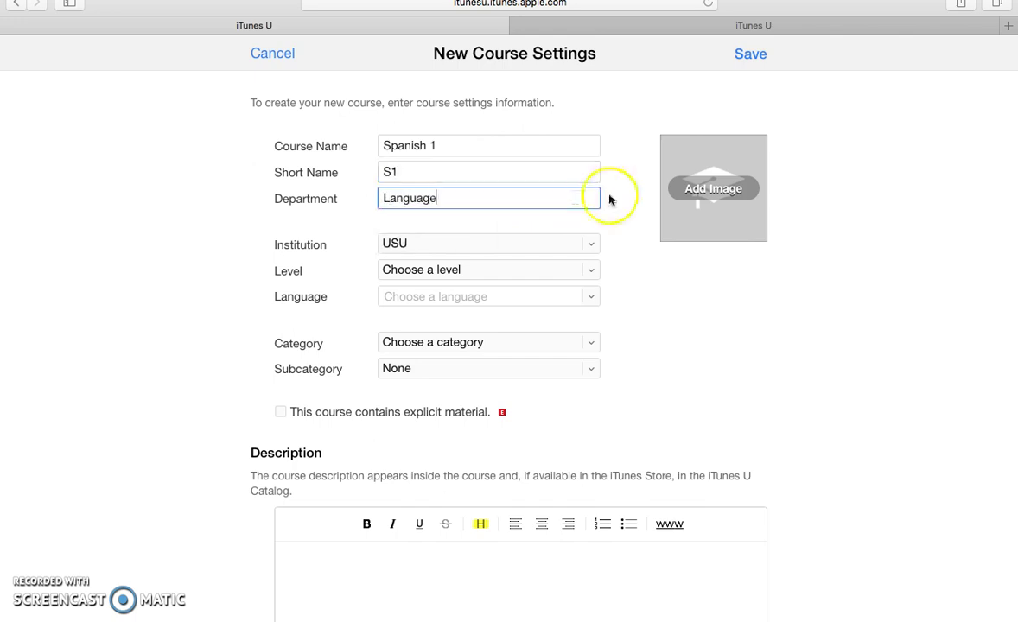
Set the course level to High School / Upper-secondary and the language to Spanish.
{"action": "left_click", "coordinate": [591, 270]}
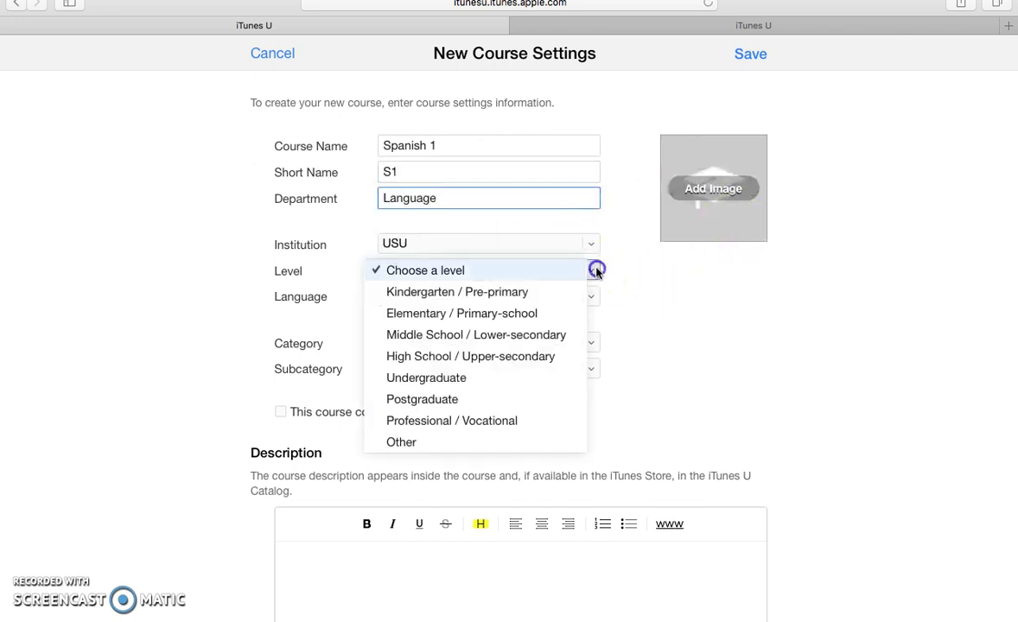
{"action": "left_click", "coordinate": [542, 356]}
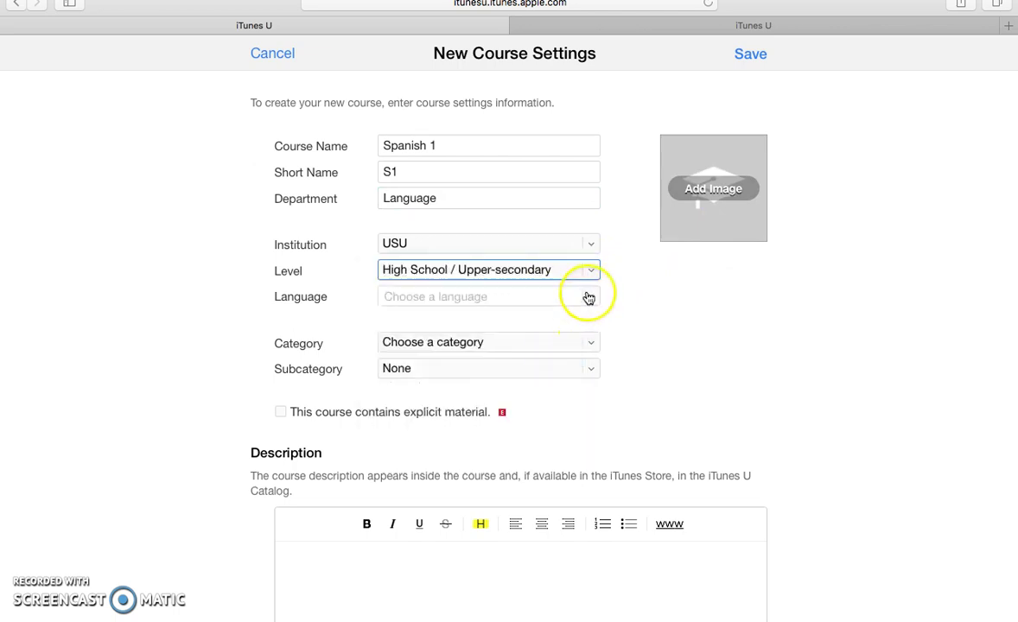
{"action": "left_click", "coordinate": [587, 297]}
{"action": "type", "text": "Spanish"}
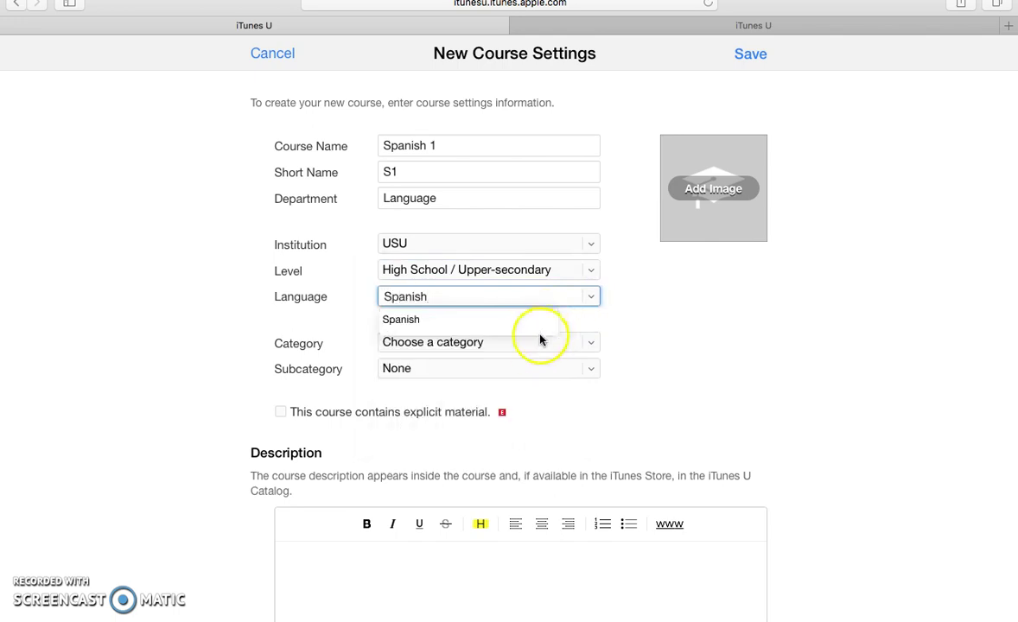
{"action": "left_click", "coordinate": [512, 320]}
Set the course category to History and the subcategory to South American History.
{"action": "left_click", "coordinate": [592, 345]}
{"action": "left_click", "coordinate": [509, 349]}
{"action": "left_click", "coordinate": [588, 366]}
{"action": "left_click", "coordinate": [499, 584]}
Enter the course description "This is a beginner's course".
{"action": "scroll", "coordinate": [497, 406], "scroll_direction": "down", "scroll_amount": 5}
{"action": "left_click", "coordinate": [408, 323]}
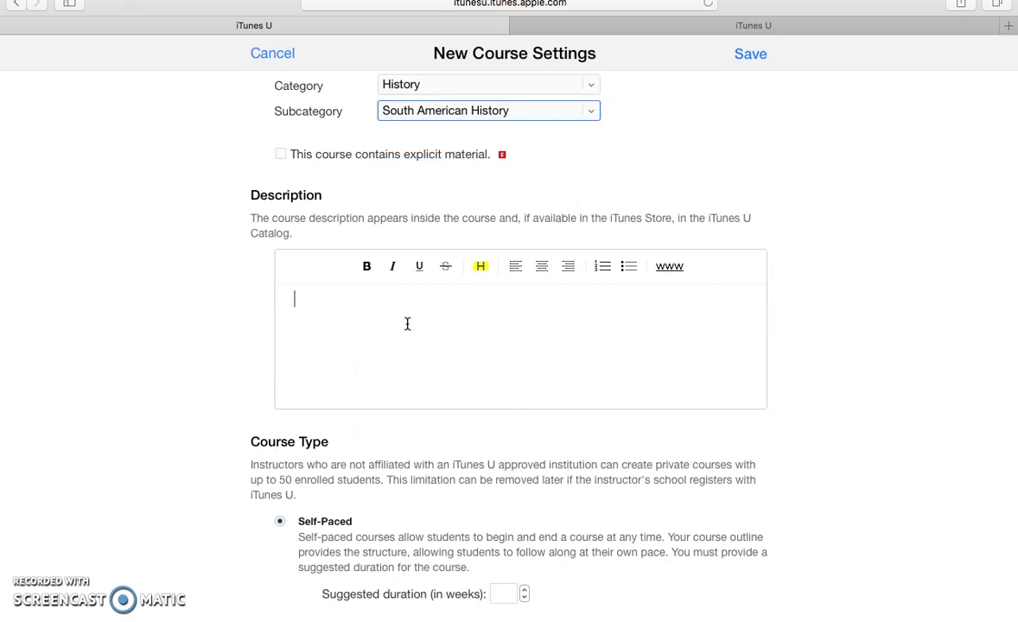
{"action": "type", "text": "This is a beginne"}
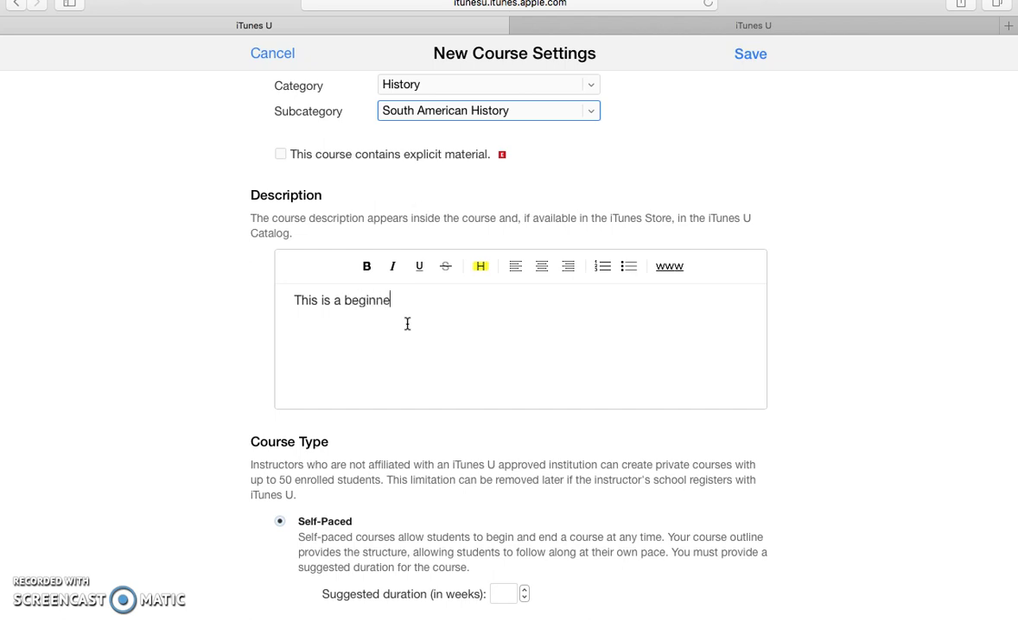
{"action": "type", "text": "r's course"}
Set the self-paced course's suggested duration to 3 weeks.
{"action": "scroll", "coordinate": [604, 331], "scroll_direction": "down", "scroll_amount": 1}
{"action": "scroll", "coordinate": [429, 432], "scroll_direction": "down", "scroll_amount": 4}
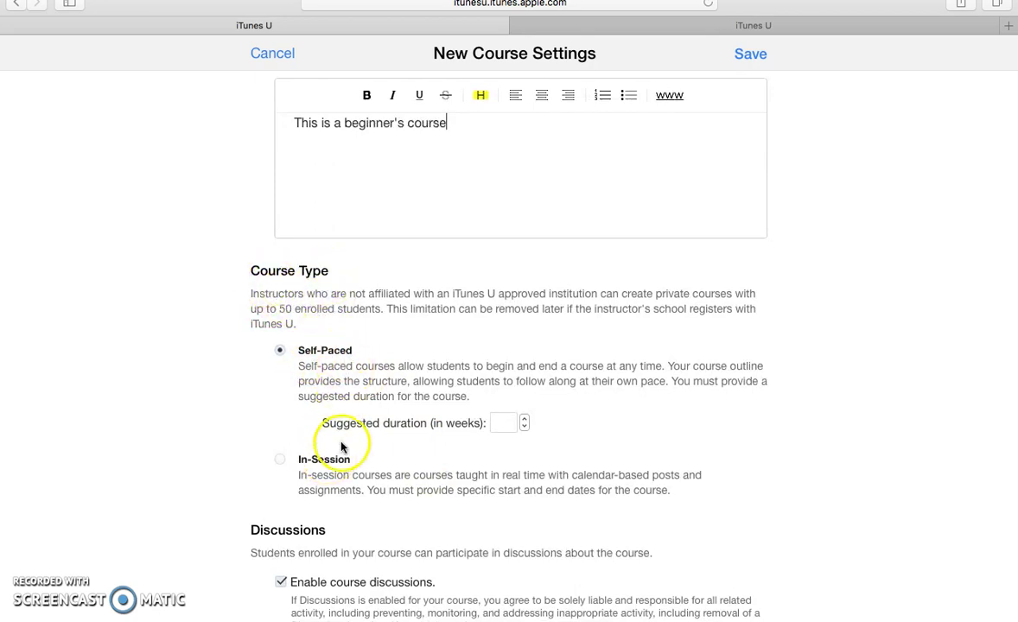
{"action": "left_click", "coordinate": [524, 422]}
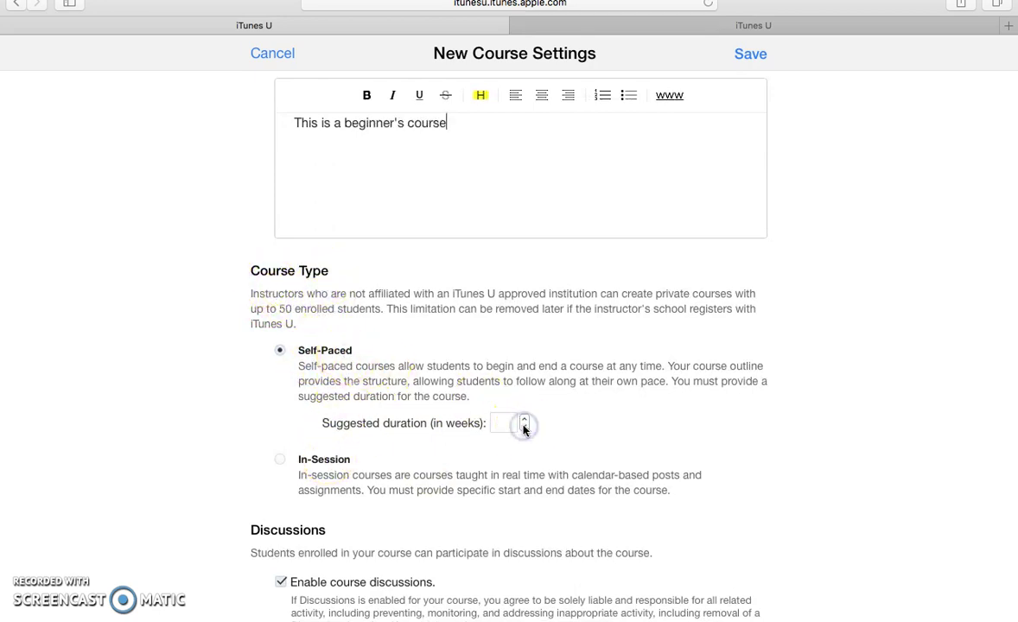
{"action": "left_click", "coordinate": [524, 420]}
{"action": "left_click", "coordinate": [524, 420]}
{"action": "left_click", "coordinate": [523, 420]}
Choose All Rights Reserved as the course license.
{"action": "scroll", "coordinate": [612, 393], "scroll_direction": "down", "scroll_amount": 2}
{"action": "scroll", "coordinate": [610, 404], "scroll_direction": "down", "scroll_amount": 4}
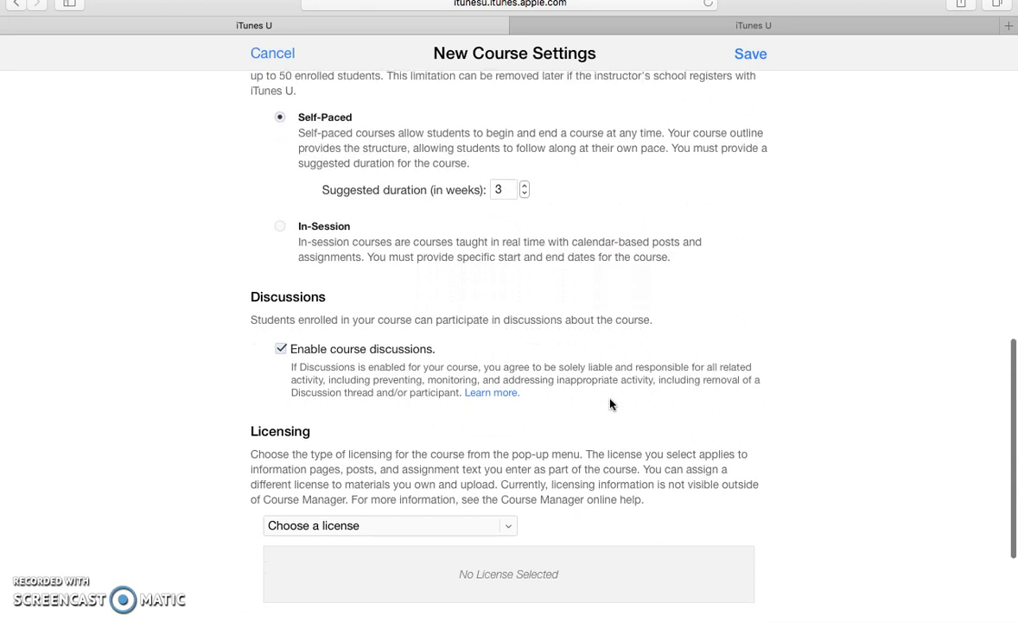
{"action": "scroll", "coordinate": [610, 404], "scroll_direction": "down", "scroll_amount": 1}
{"action": "scroll", "coordinate": [610, 403], "scroll_direction": "down", "scroll_amount": 1}
{"action": "left_click", "coordinate": [298, 310]}
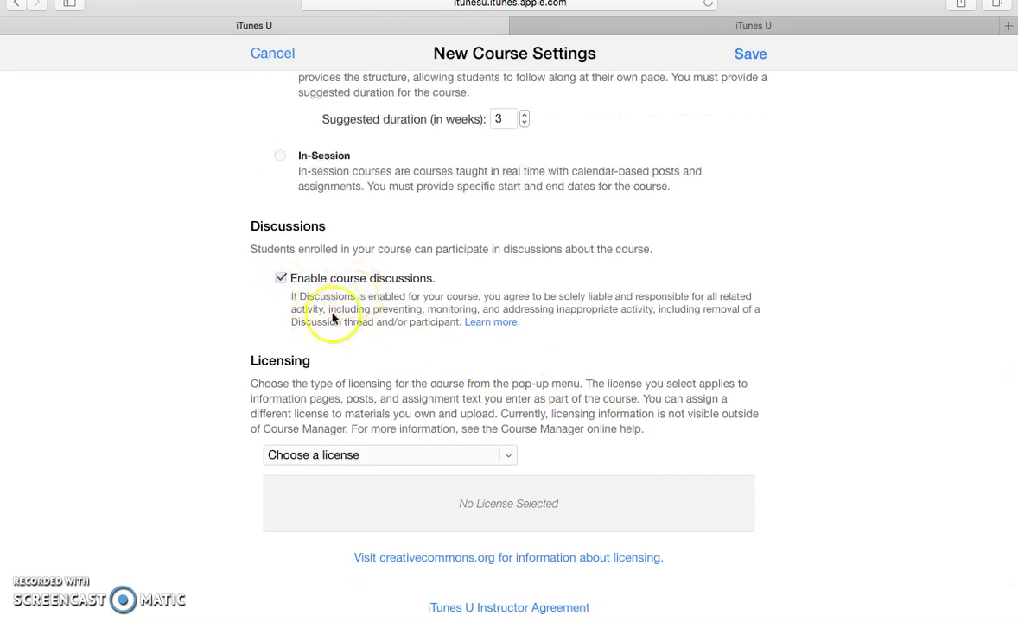
{"action": "scroll", "coordinate": [333, 366], "scroll_direction": "down", "scroll_amount": 2}
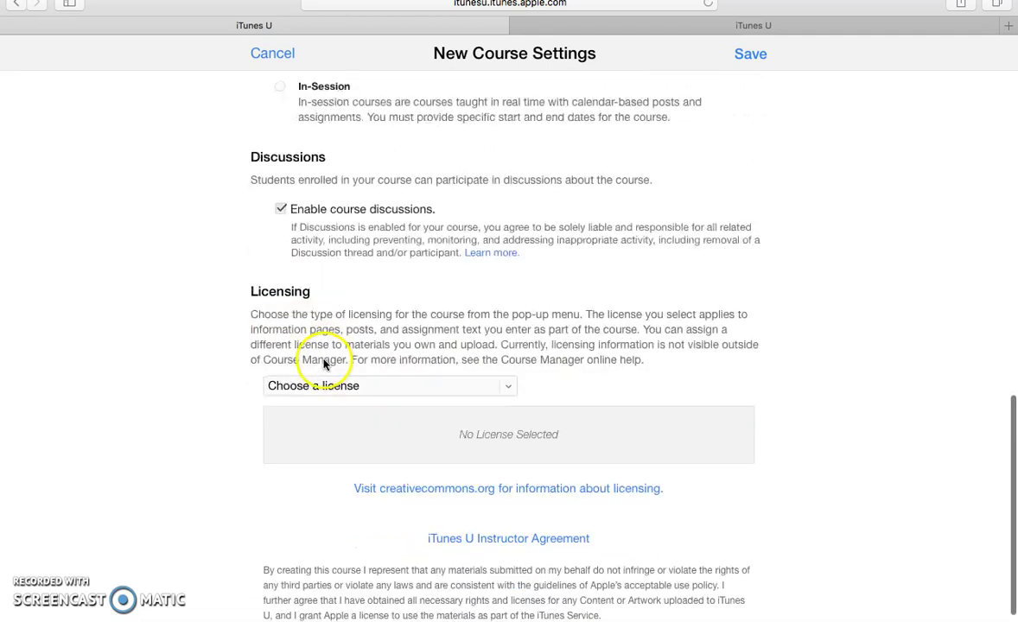
{"action": "left_click", "coordinate": [509, 385]}
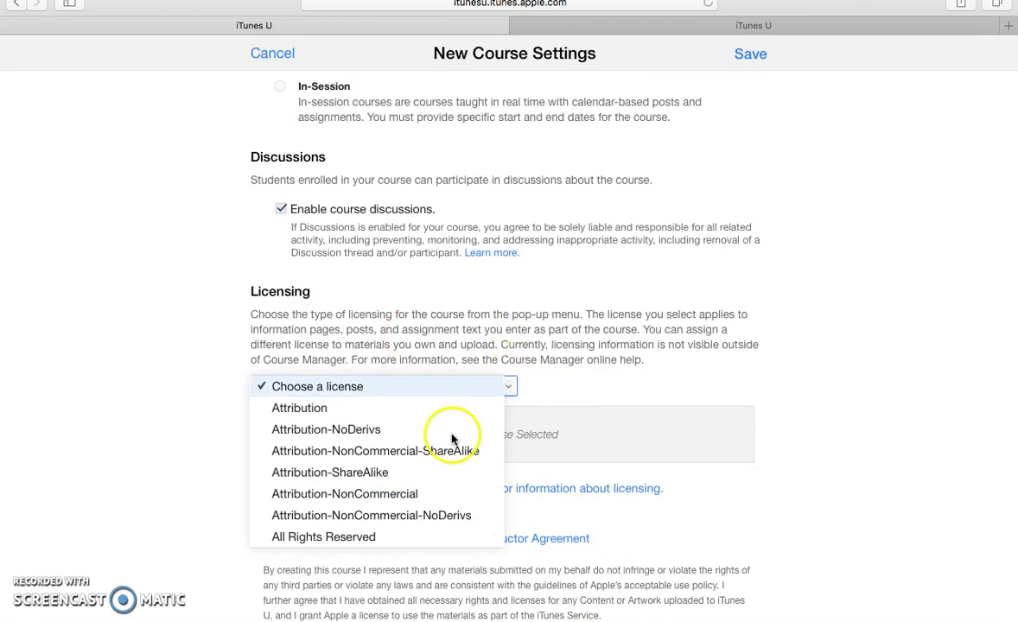
{"action": "left_click", "coordinate": [411, 537]}
{"action": "scroll", "coordinate": [726, 152], "scroll_direction": "up", "scroll_amount": 15}
{"action": "left_click", "coordinate": [702, 193]}
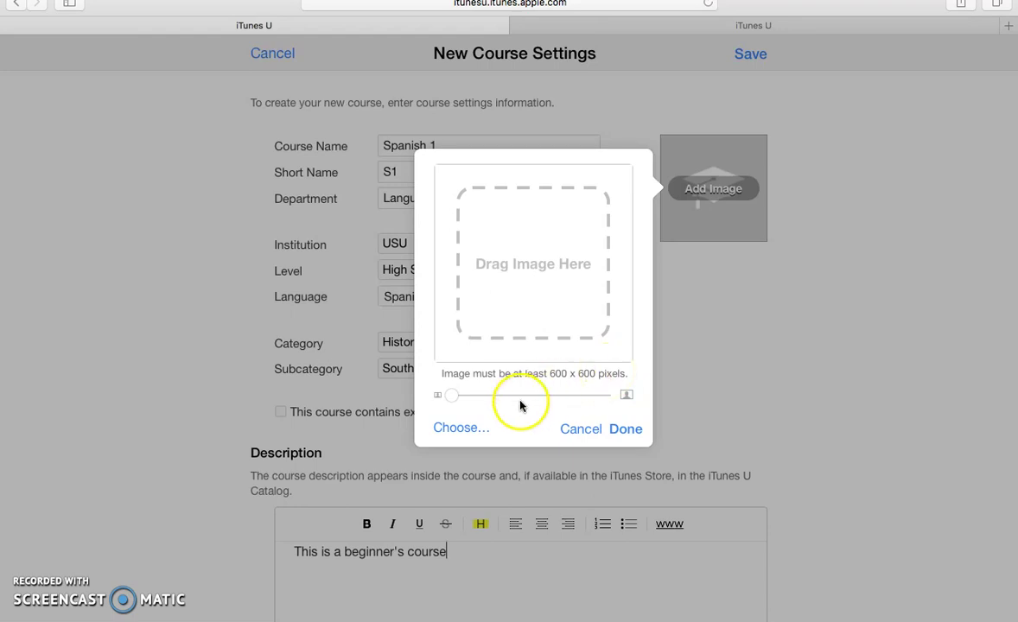
{"action": "left_click", "coordinate": [461, 427]}
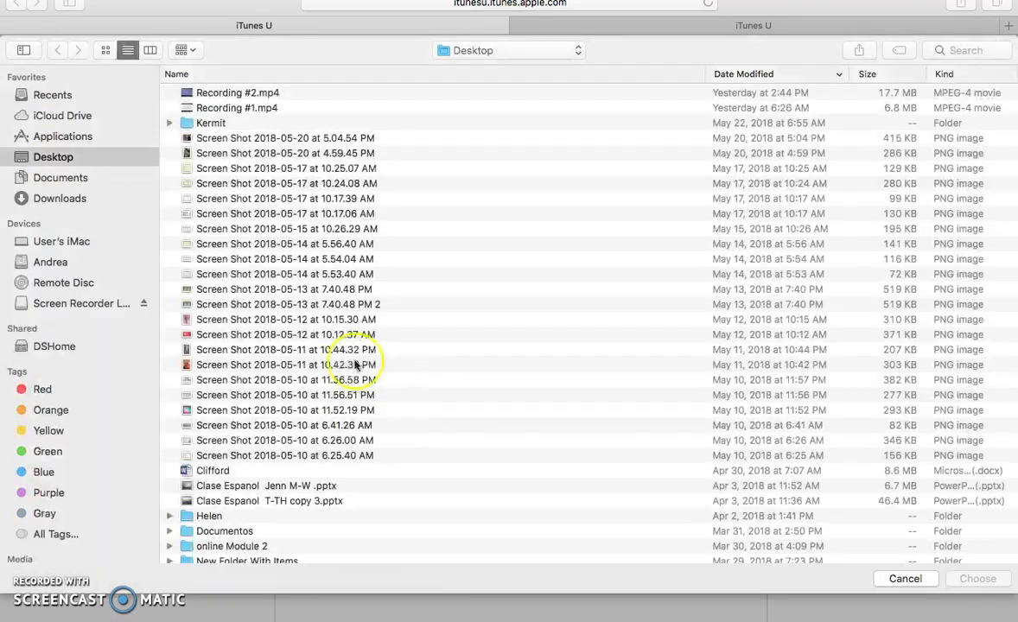
{"action": "scroll", "coordinate": [329, 359], "scroll_direction": "down", "scroll_amount": 5}
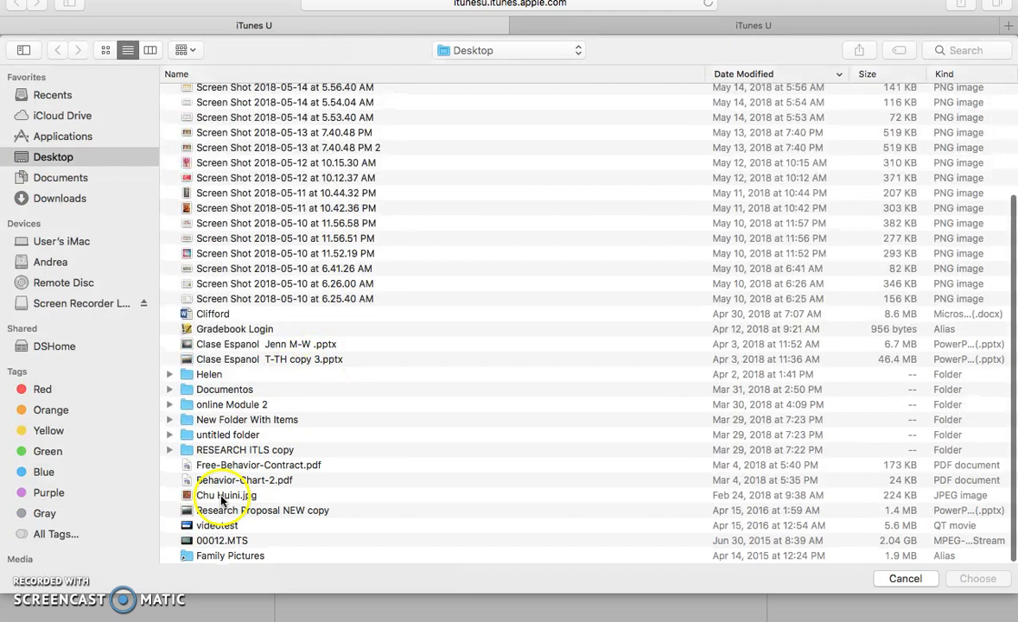
{"action": "left_click", "coordinate": [222, 498]}
{"action": "left_click", "coordinate": [979, 579]}
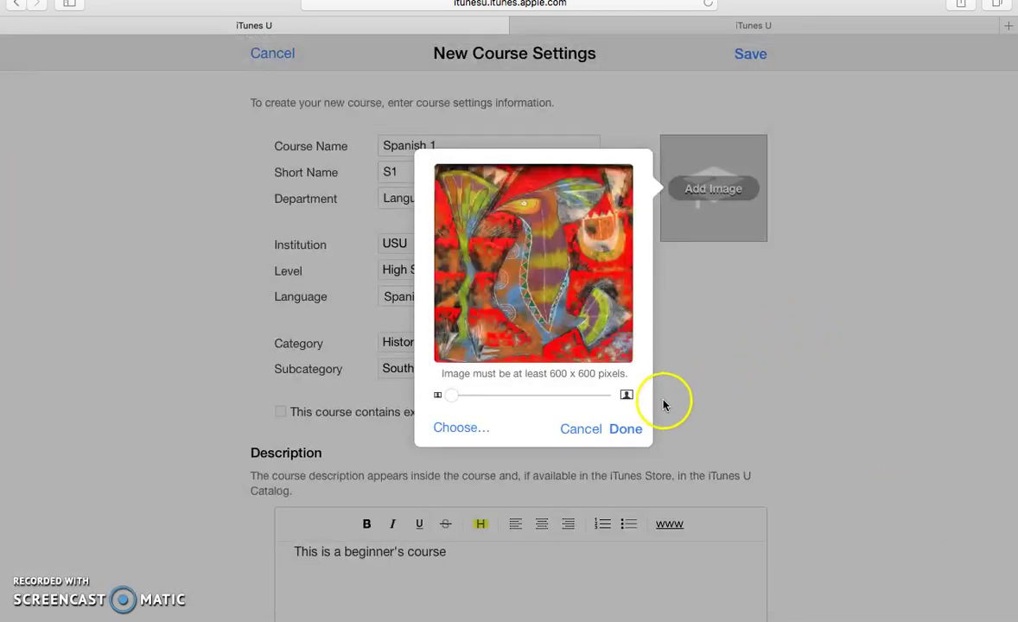
{"action": "left_click", "coordinate": [626, 429]}
{"action": "left_click", "coordinate": [747, 57]}
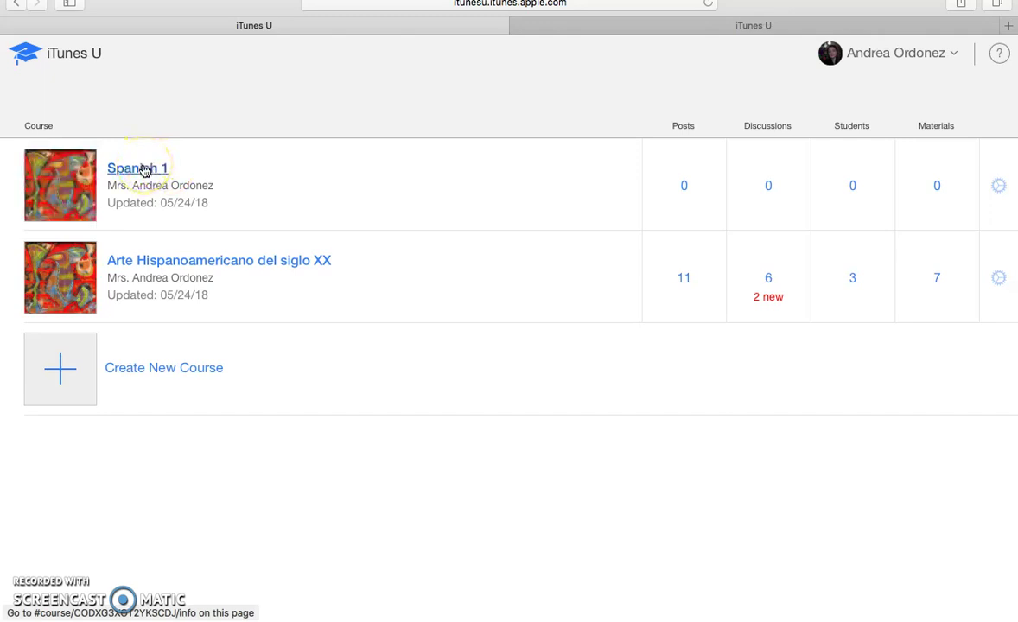
Open the Spanish 1 course and review its instructor information page.
{"action": "left_click", "coordinate": [138, 168]}
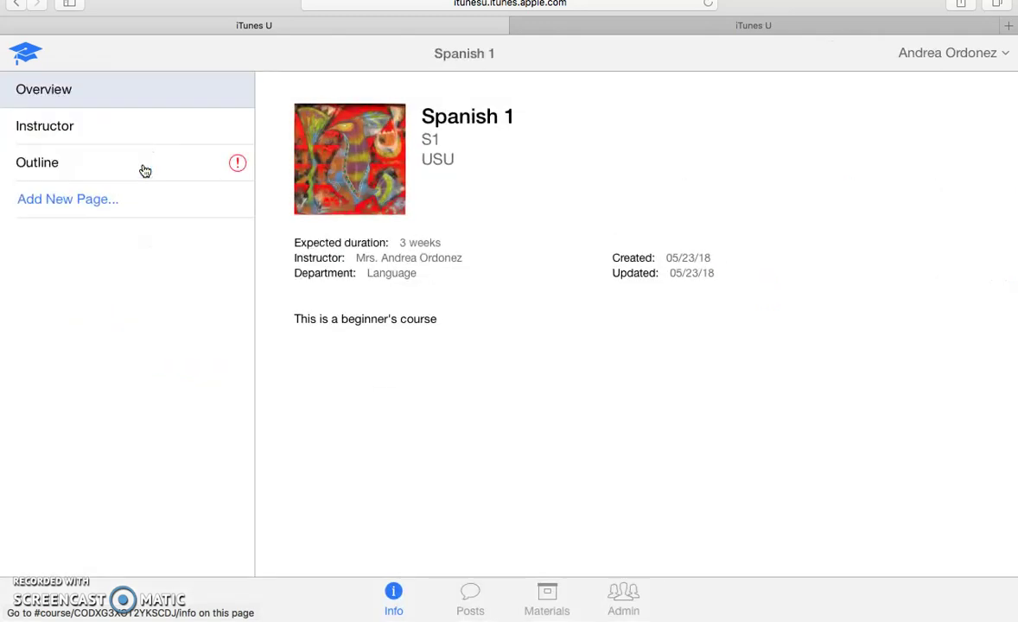
{"action": "left_click", "coordinate": [50, 126]}
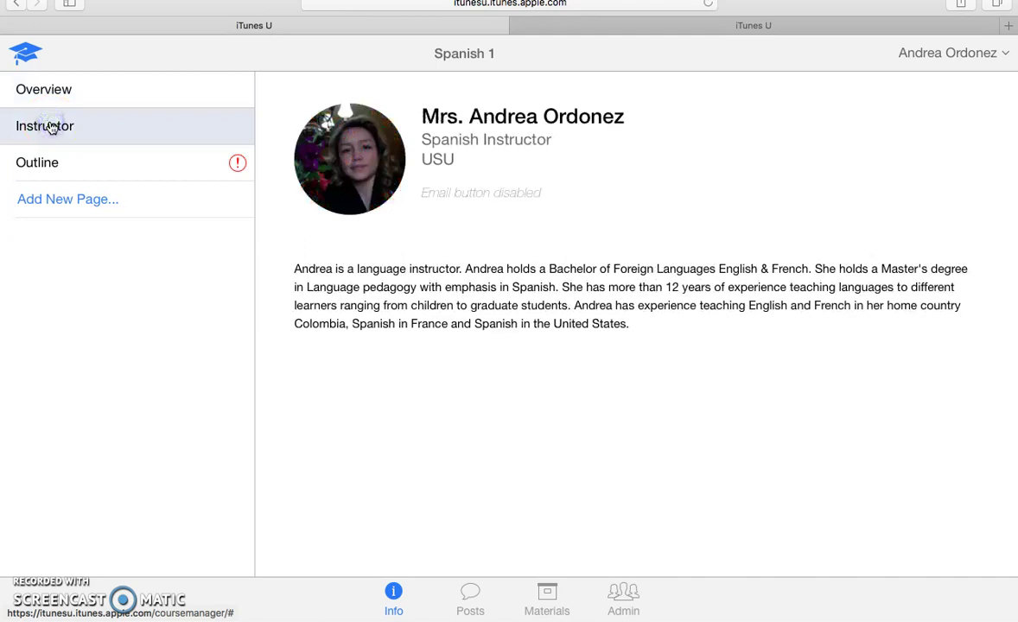
{"action": "mouse_move", "coordinate": [336, 160]}
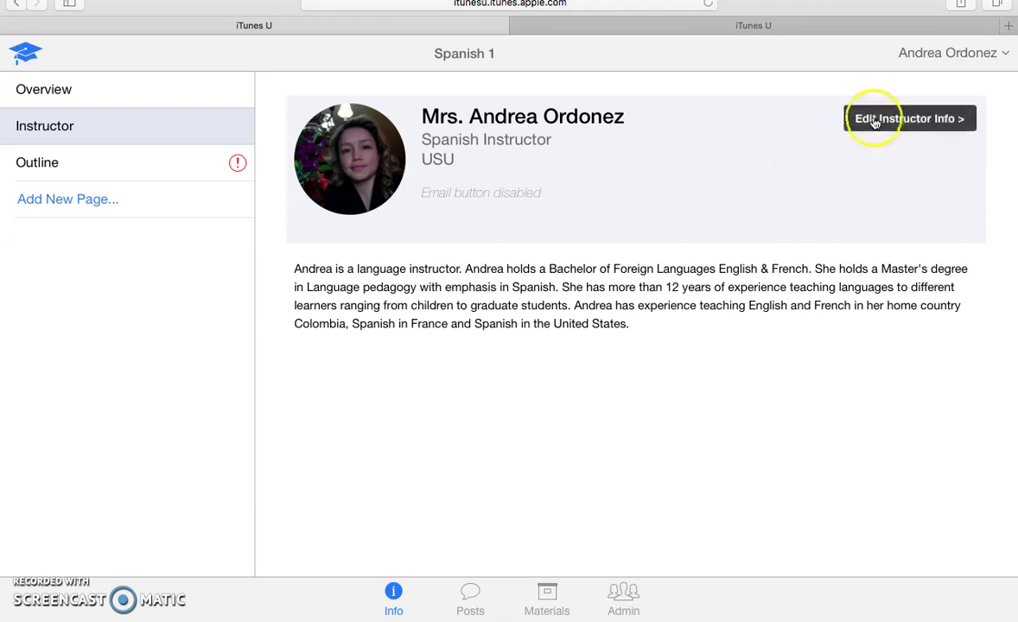
{"action": "mouse_move", "coordinate": [873, 299]}
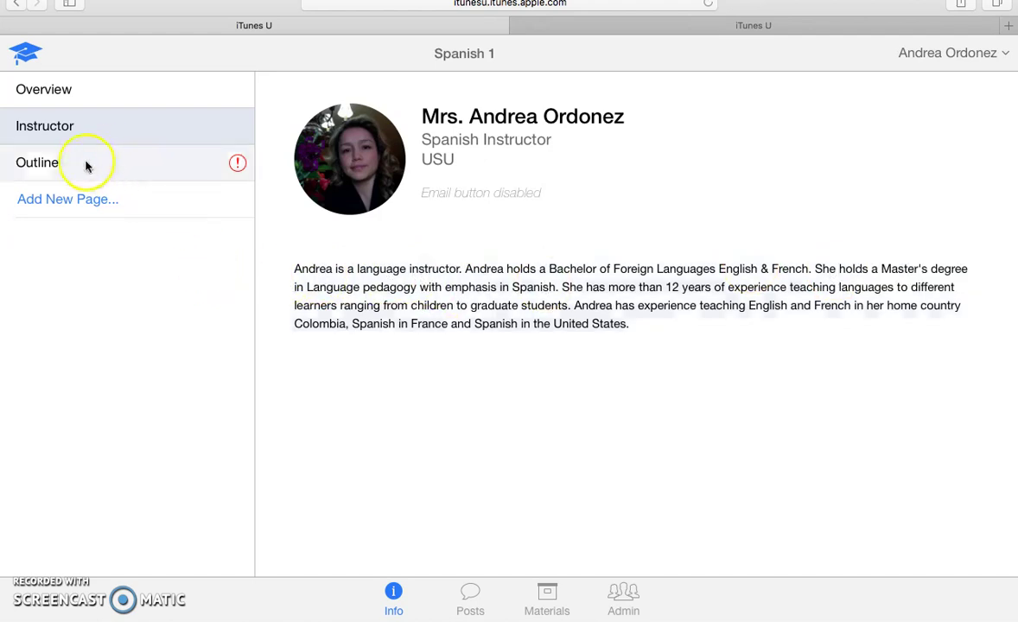
Create a course outline with the items Module 1, Module 2 and Module 3, and save it.
{"action": "left_click", "coordinate": [40, 163]}
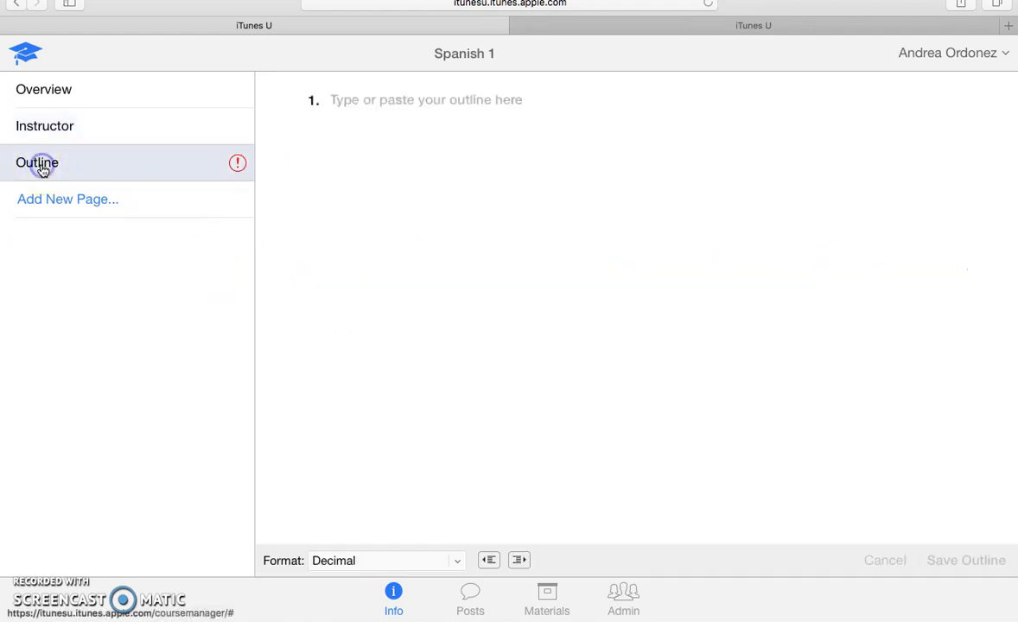
{"action": "left_click", "coordinate": [340, 101]}
{"action": "type", "text": "Module 1"}
{"action": "key", "text": "Return"}
{"action": "type", "text": "Module 2"}
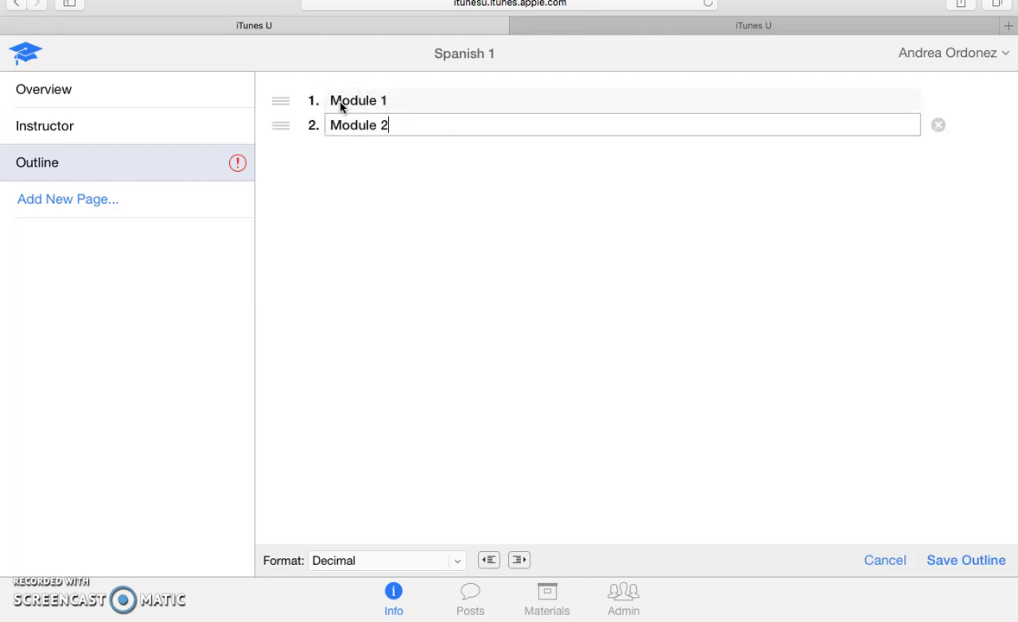
{"action": "key", "text": "Return"}
{"action": "type", "text": "Modules"}
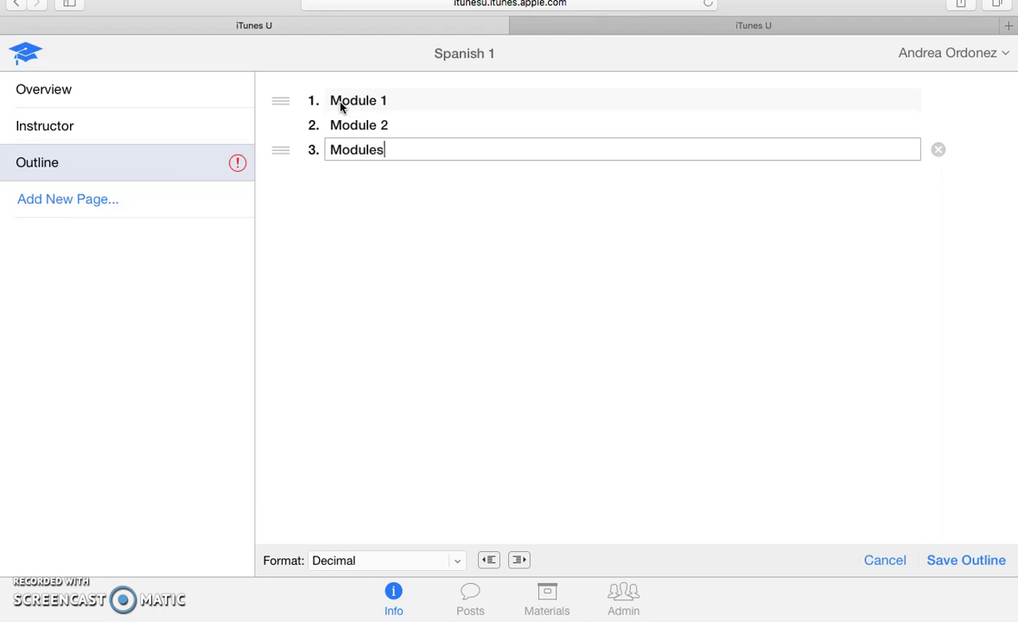
{"action": "key", "text": "BackSpace"}
{"action": "type", "text": "3"}
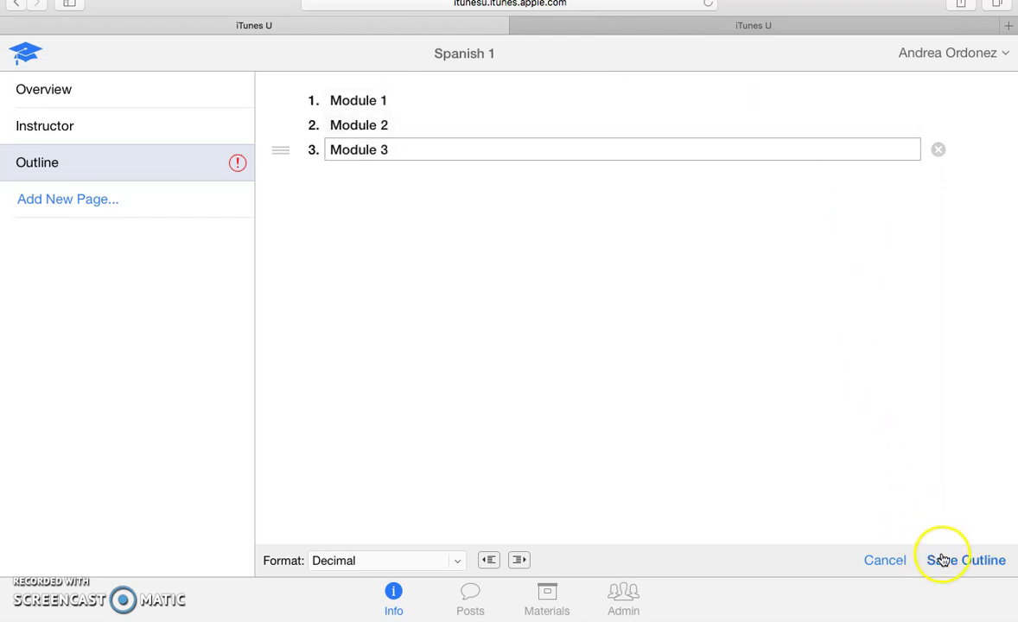
{"action": "left_click", "coordinate": [943, 560]}
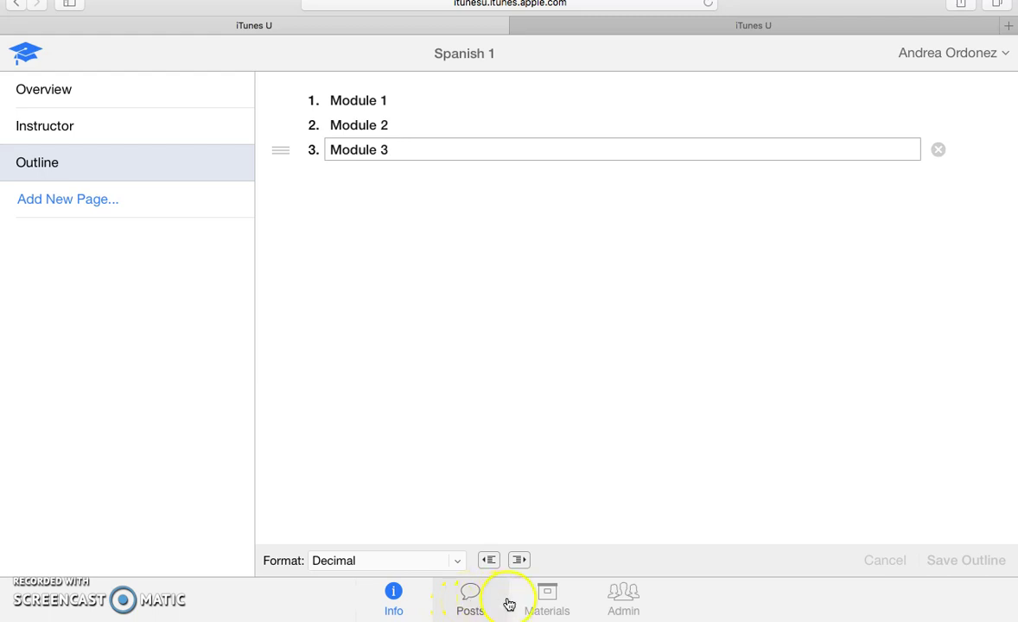
Look at the Spanish 1 course's posts, and open the posts of the Arte Hispanoamericano del siglo XX course.
{"action": "left_click", "coordinate": [395, 601]}
{"action": "left_click", "coordinate": [471, 607]}
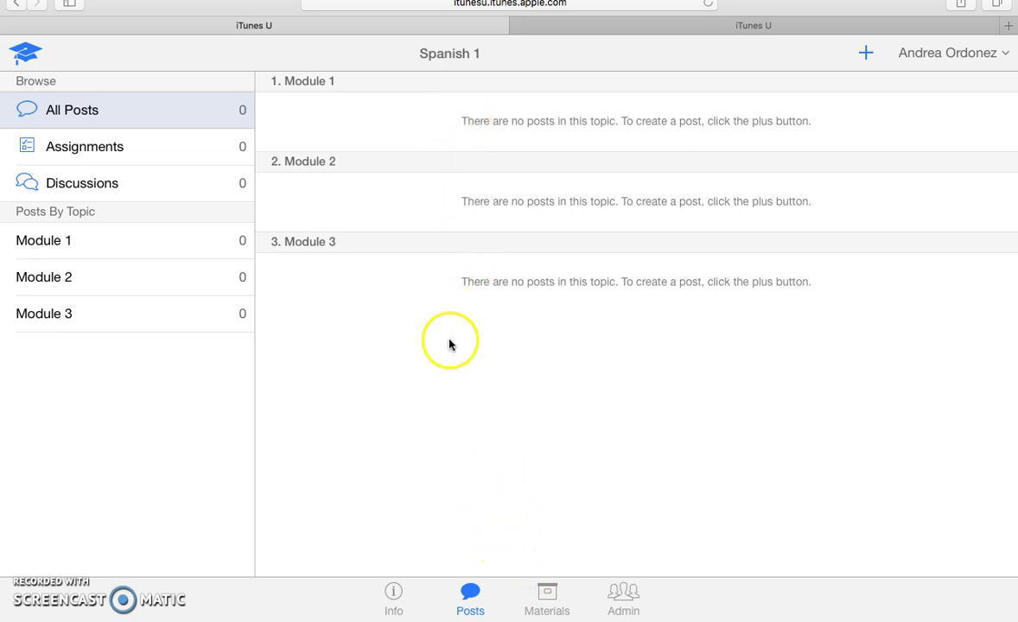
{"action": "left_click", "coordinate": [26, 55]}
{"action": "left_click", "coordinate": [155, 260]}
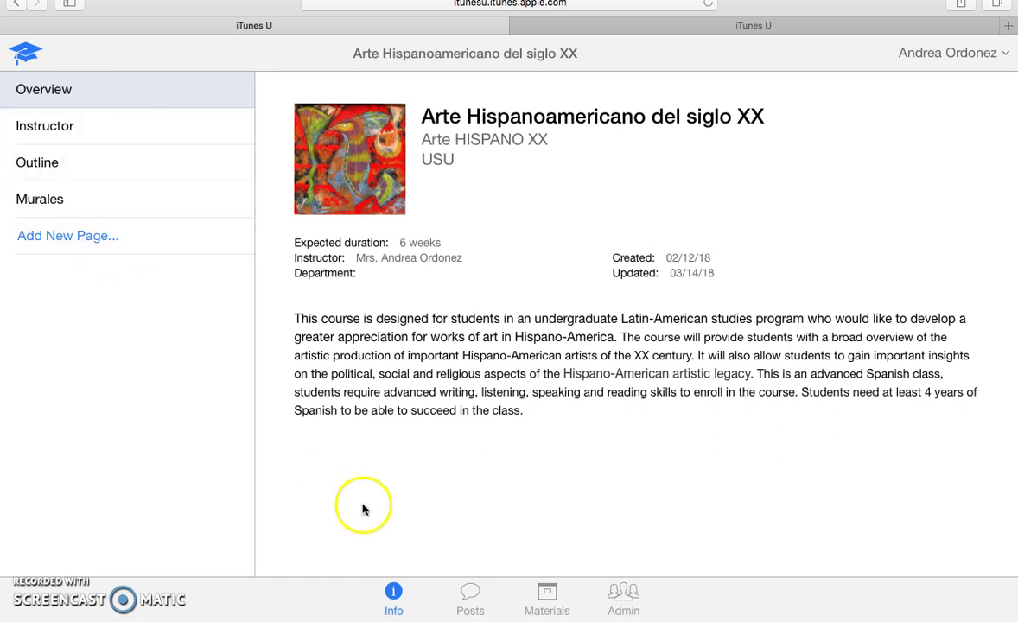
{"action": "left_click", "coordinate": [469, 601]}
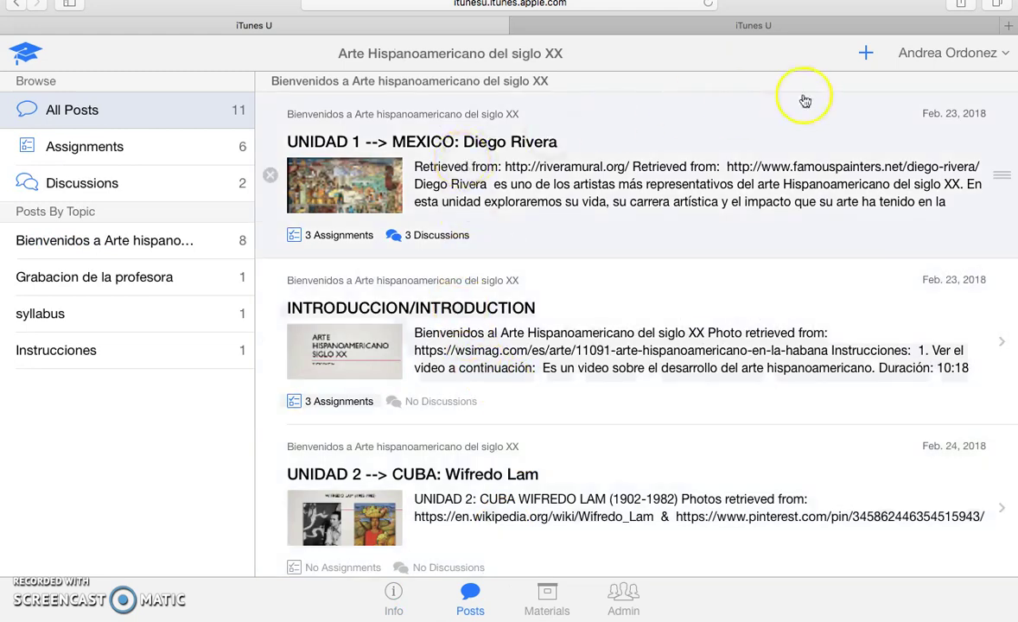
View the blank new post form and cancel it, and open the existing post UNIDAD 1 --> MEXICO: Diego Rivera.
{"action": "left_click", "coordinate": [867, 53]}
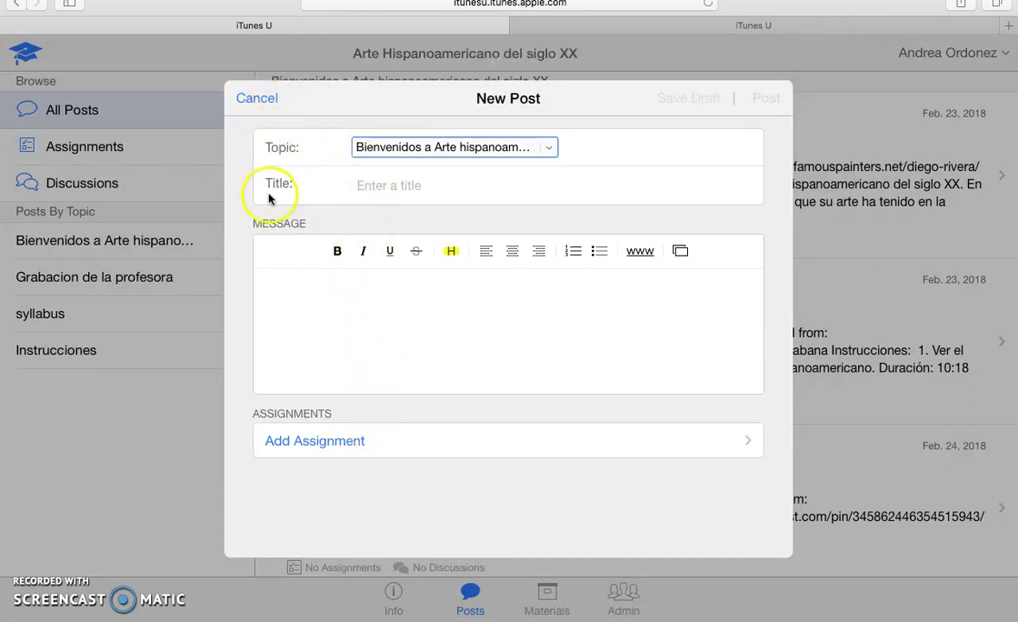
{"action": "left_click", "coordinate": [256, 98]}
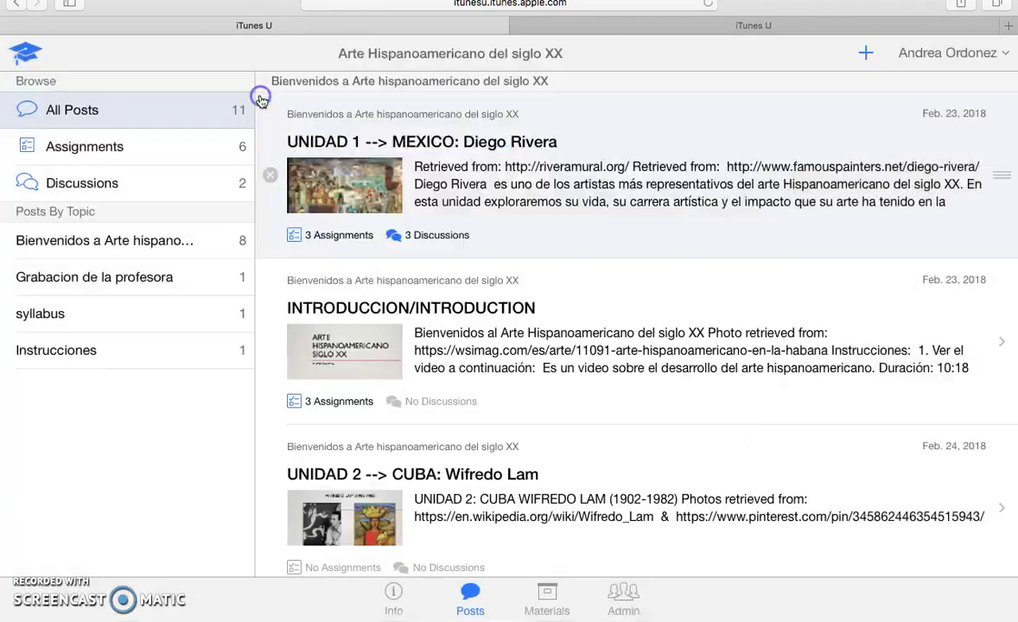
{"action": "left_click", "coordinate": [408, 166]}
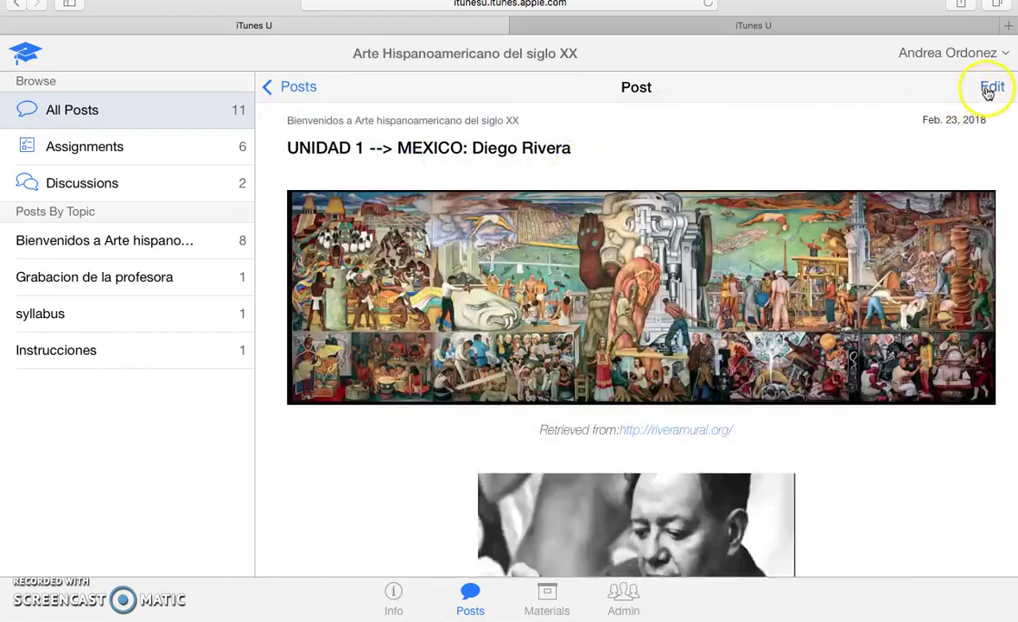
Open the UNIDAD 1 --> MEXICO: Diego Rivera post for editing and review its message text and assignment list.
{"action": "left_click", "coordinate": [988, 90]}
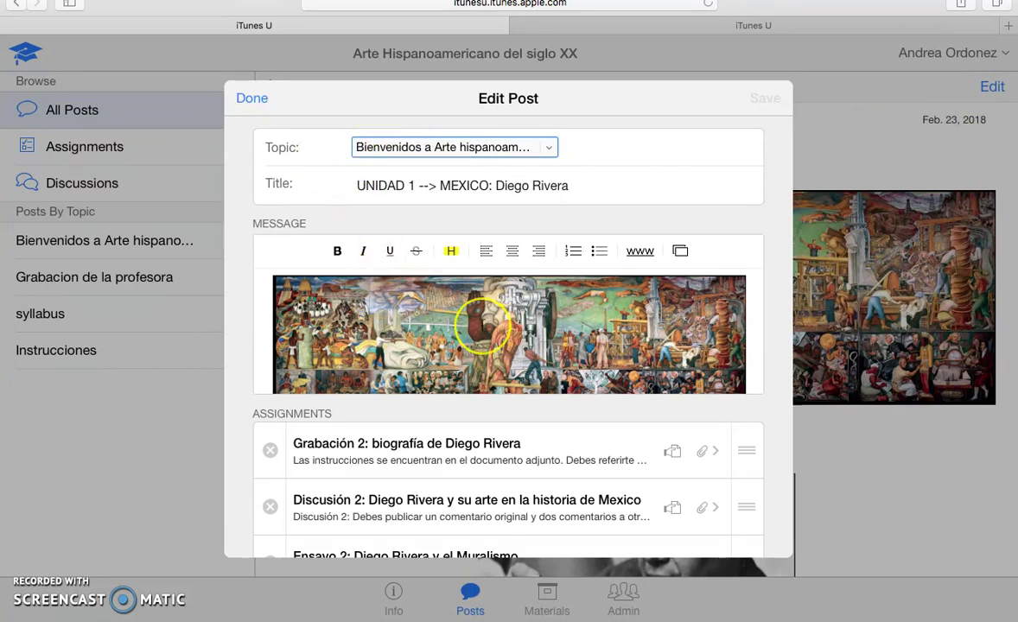
{"action": "scroll", "coordinate": [473, 307], "scroll_direction": "down", "scroll_amount": 2}
{"action": "scroll", "coordinate": [509, 332], "scroll_direction": "up", "scroll_amount": 2}
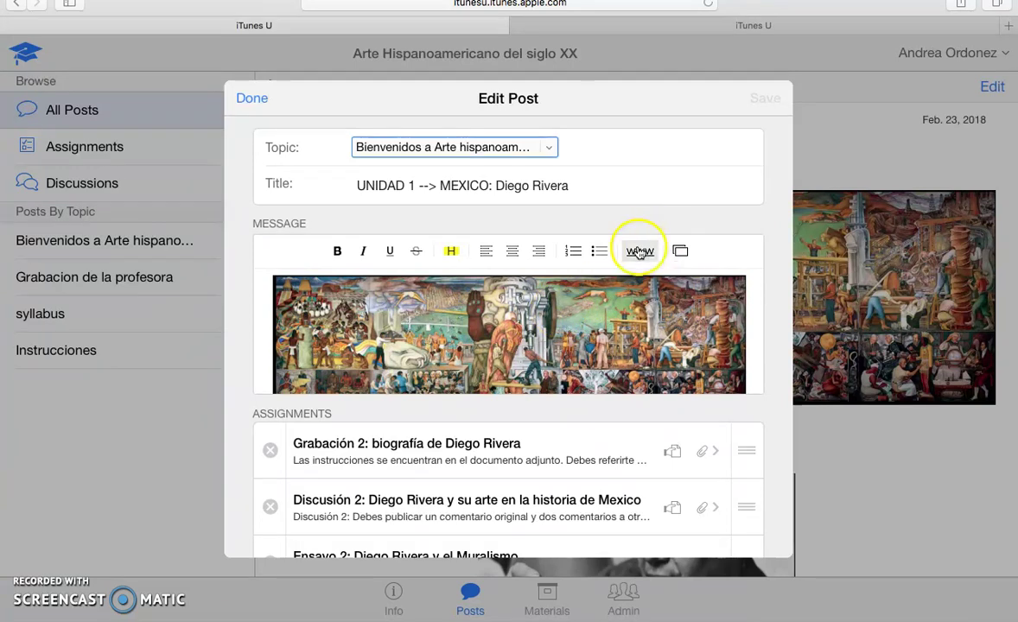
{"action": "scroll", "coordinate": [568, 307], "scroll_direction": "down", "scroll_amount": 10}
{"action": "scroll", "coordinate": [571, 320], "scroll_direction": "down", "scroll_amount": 5}
{"action": "scroll", "coordinate": [570, 320], "scroll_direction": "down", "scroll_amount": 8}
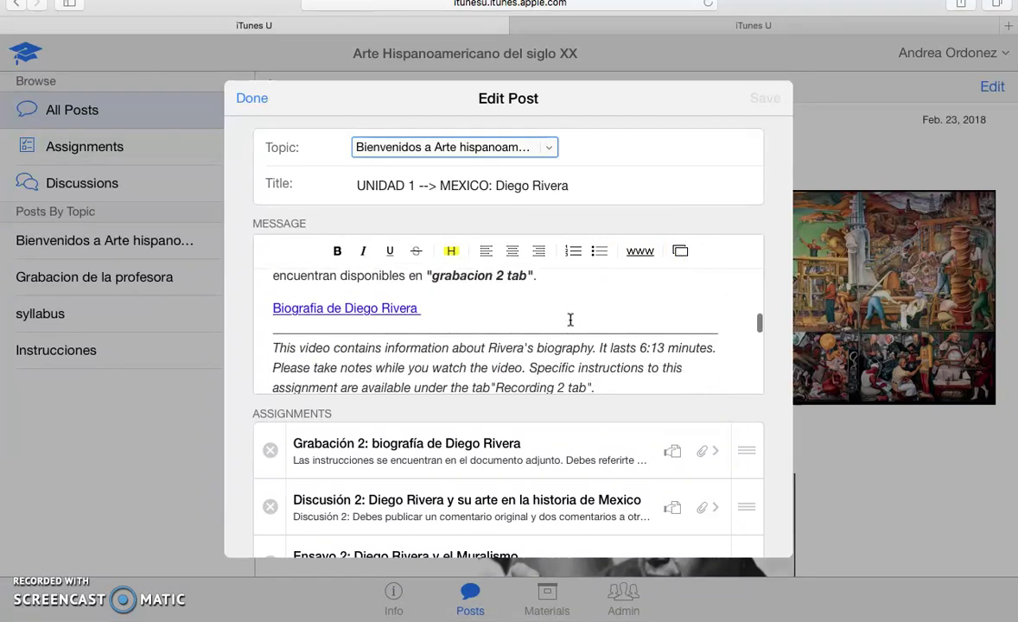
{"action": "scroll", "coordinate": [487, 311], "scroll_direction": "down", "scroll_amount": 5}
{"action": "scroll", "coordinate": [486, 312], "scroll_direction": "down", "scroll_amount": 8}
{"action": "scroll", "coordinate": [487, 312], "scroll_direction": "down", "scroll_amount": 10}
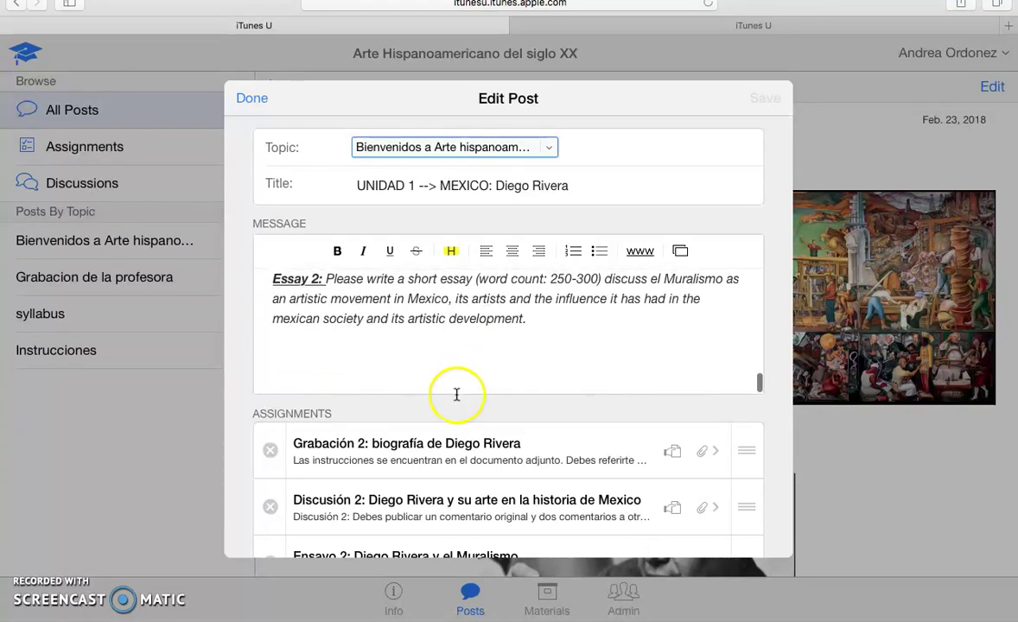
{"action": "scroll", "coordinate": [423, 441], "scroll_direction": "down", "scroll_amount": 3}
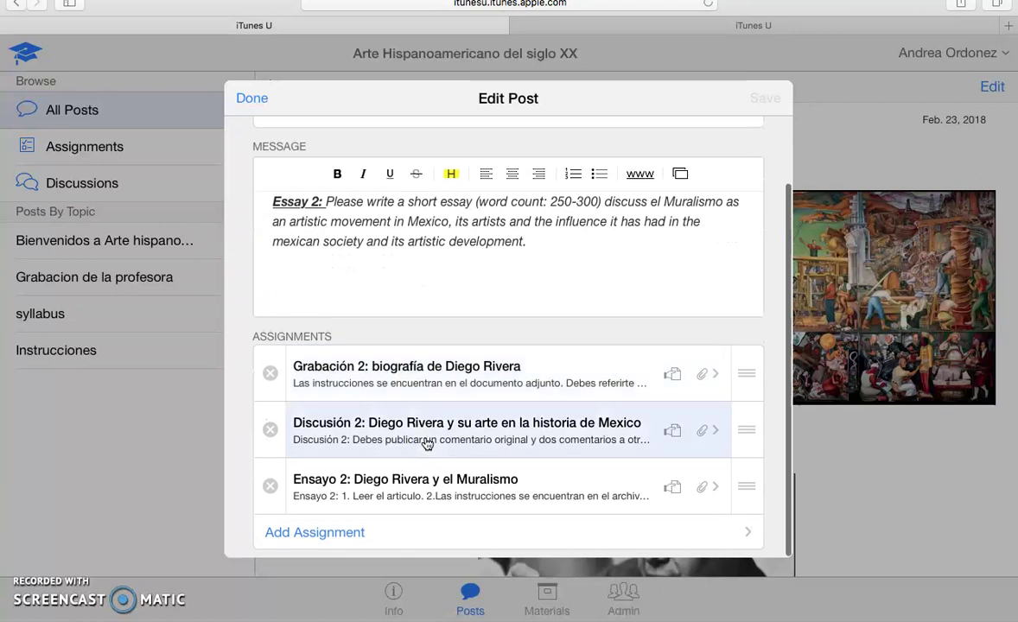
View the blank new assignment form with its sources for attaching material, and cancel editing the post.
{"action": "left_click", "coordinate": [328, 533]}
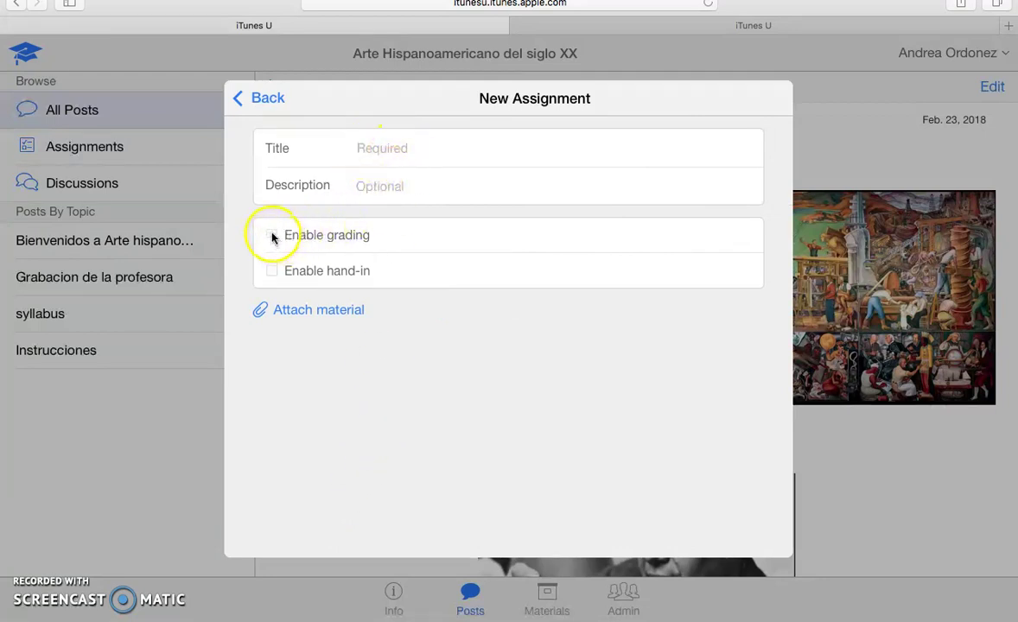
{"action": "left_click", "coordinate": [303, 314]}
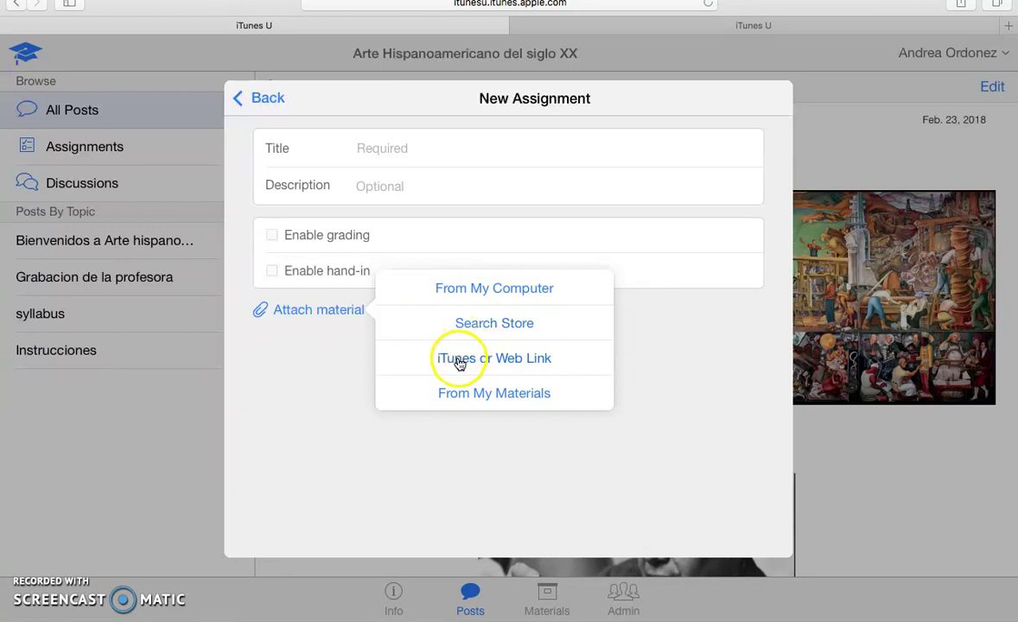
{"action": "left_click", "coordinate": [474, 401]}
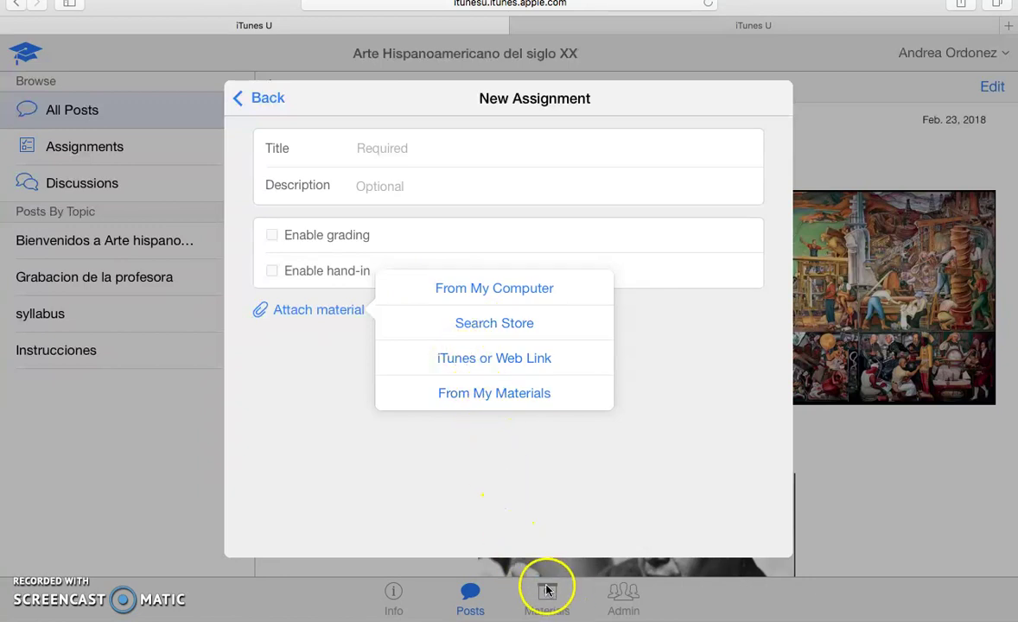
{"action": "left_click", "coordinate": [270, 100]}
{"action": "left_click", "coordinate": [269, 99]}
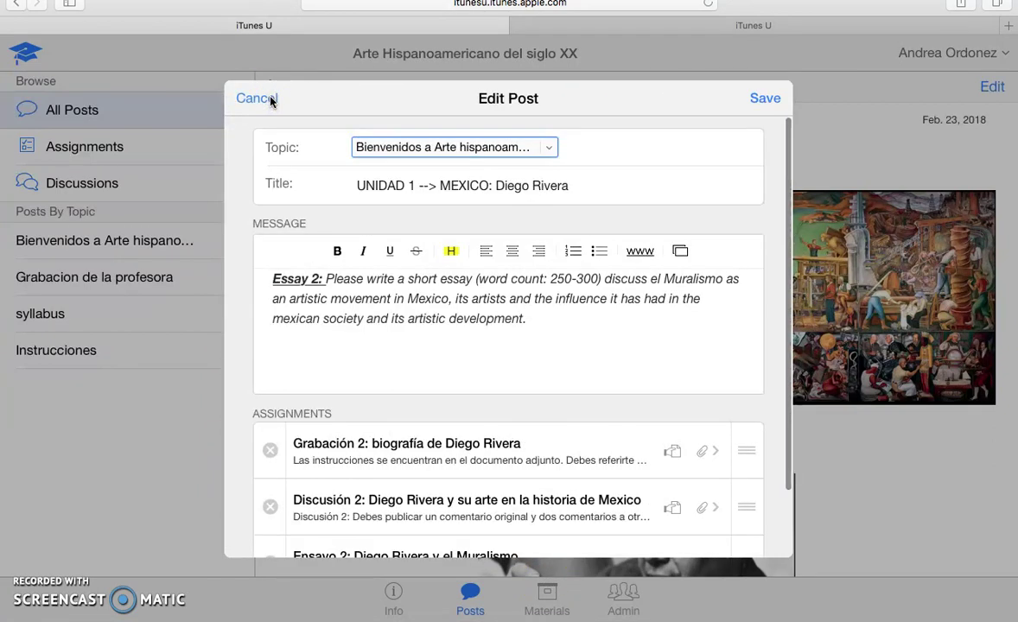
{"action": "left_click", "coordinate": [269, 98]}
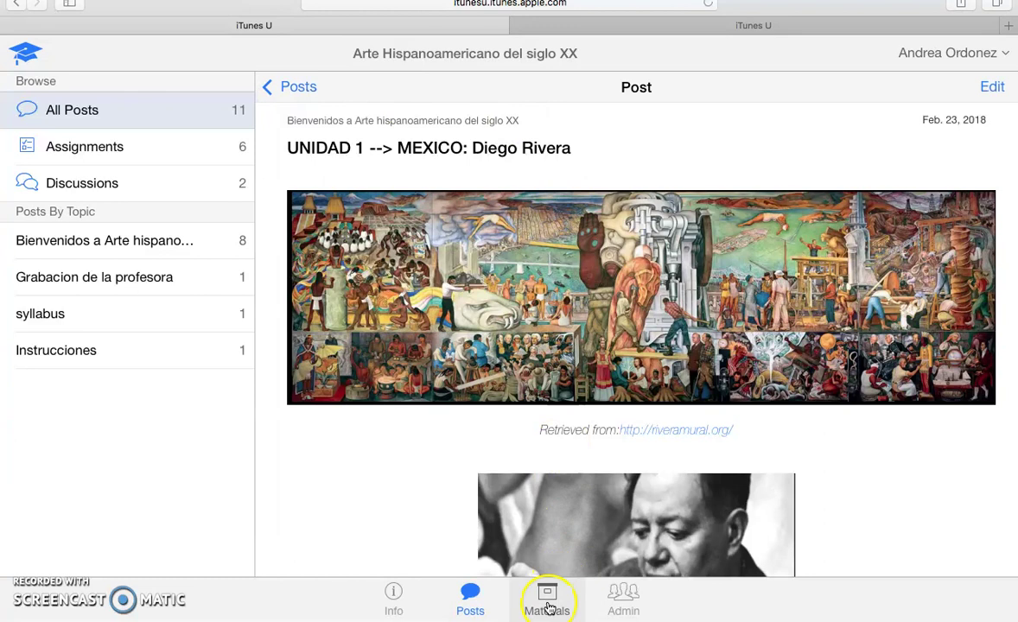
Open the materials of the Arte Hispanoamericano del siglo XX course and show the available sources for adding material.
{"action": "left_click", "coordinate": [548, 605]}
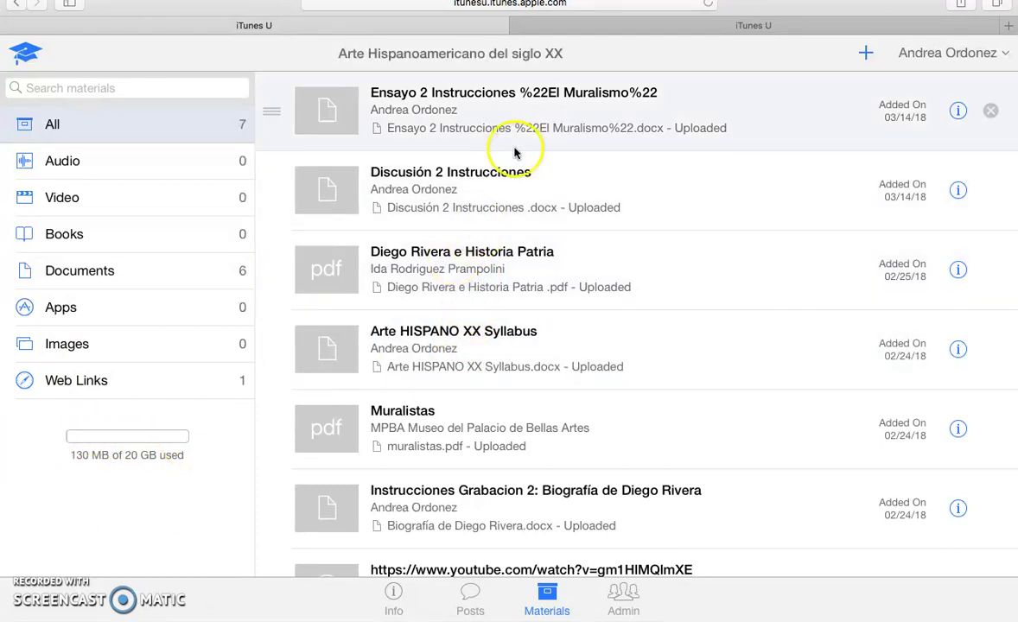
{"action": "left_click", "coordinate": [866, 54]}
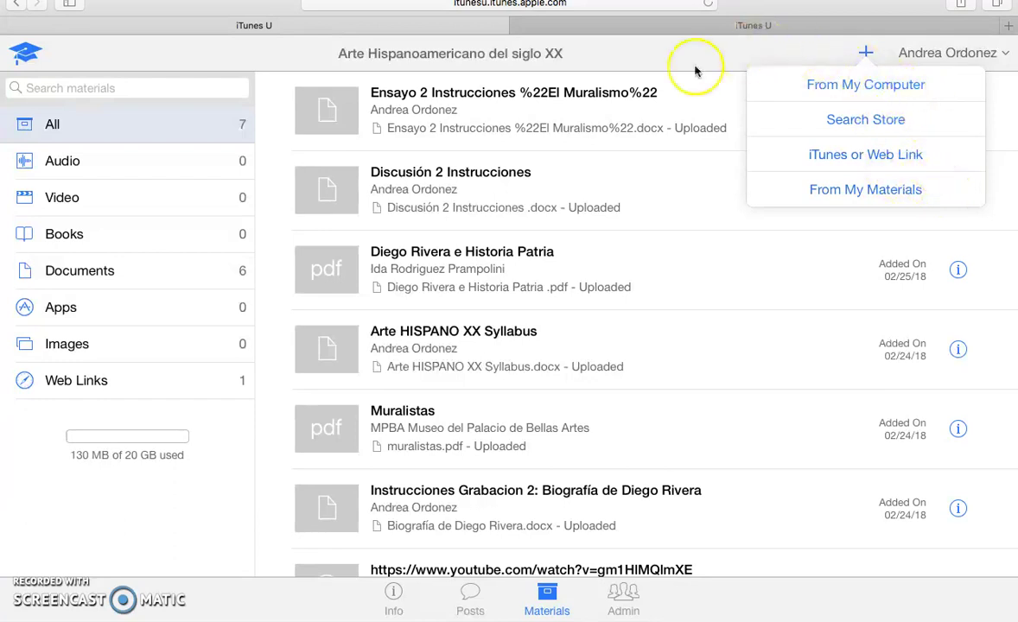
Review the course's student administration, covering enrollment, new requests and enrolled students, and look at the gradebook.
{"action": "left_click", "coordinate": [621, 595]}
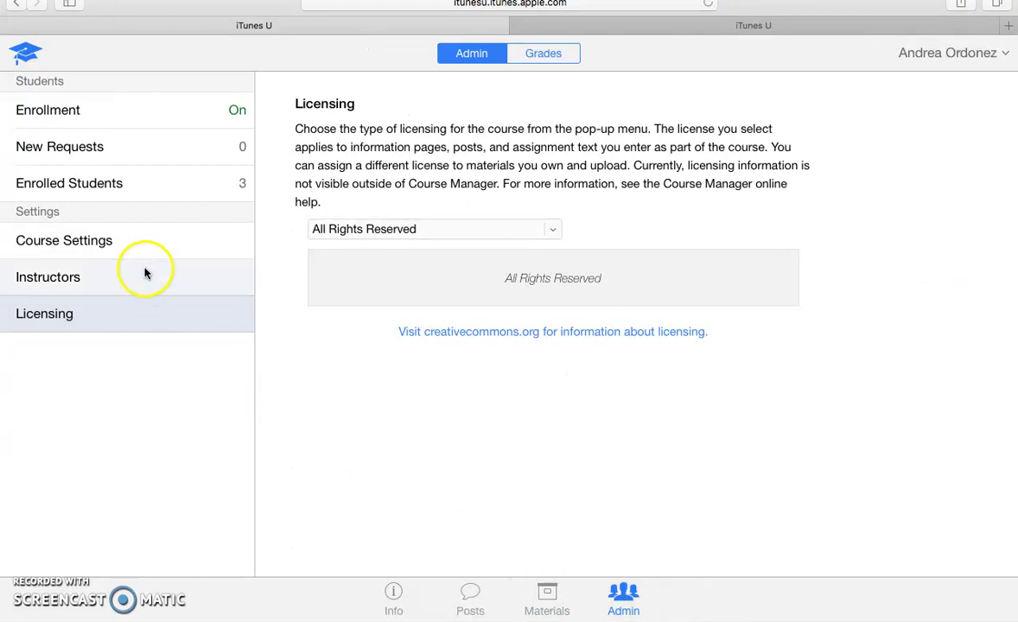
{"action": "left_click", "coordinate": [119, 116]}
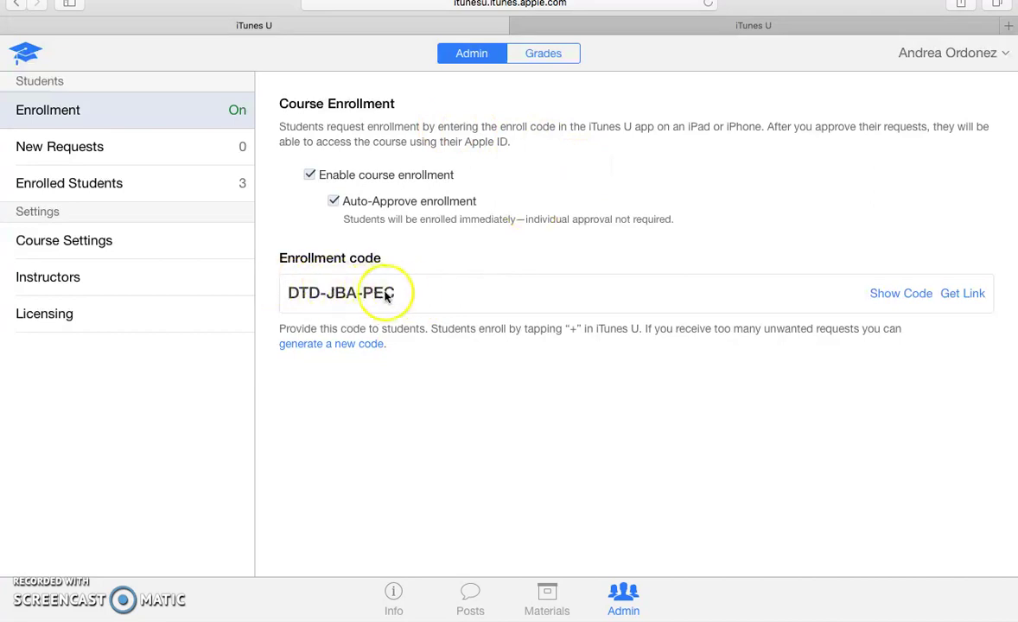
{"action": "left_click", "coordinate": [151, 152]}
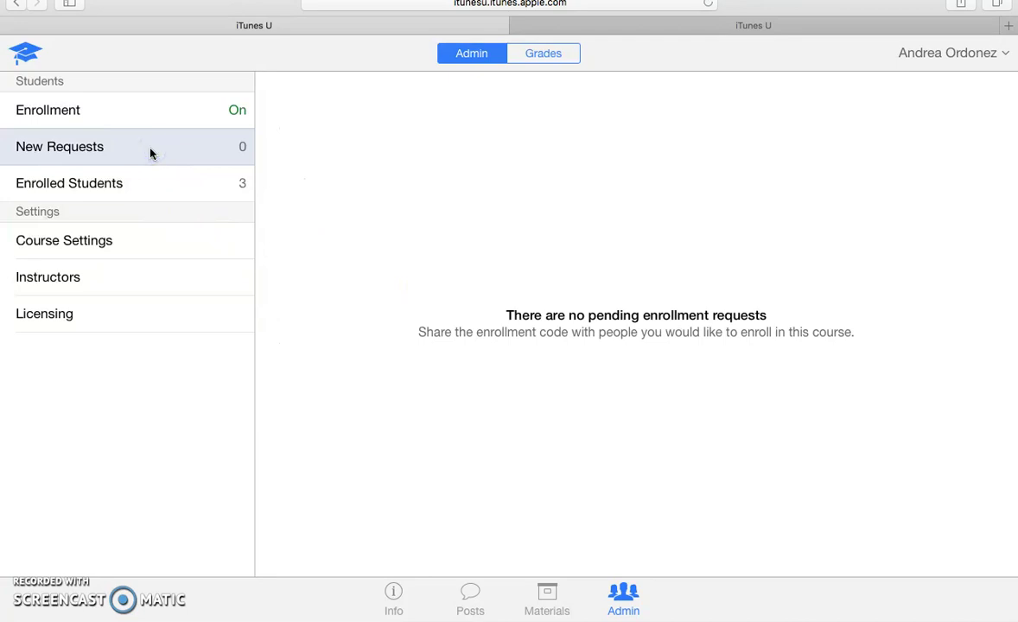
{"action": "left_click", "coordinate": [154, 191]}
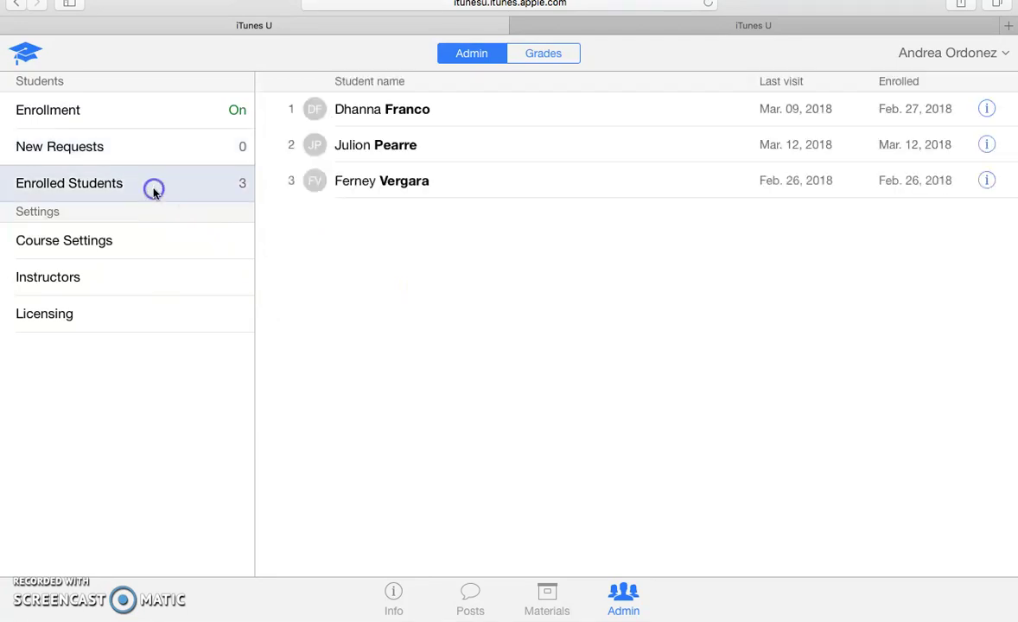
{"action": "left_click", "coordinate": [555, 54]}
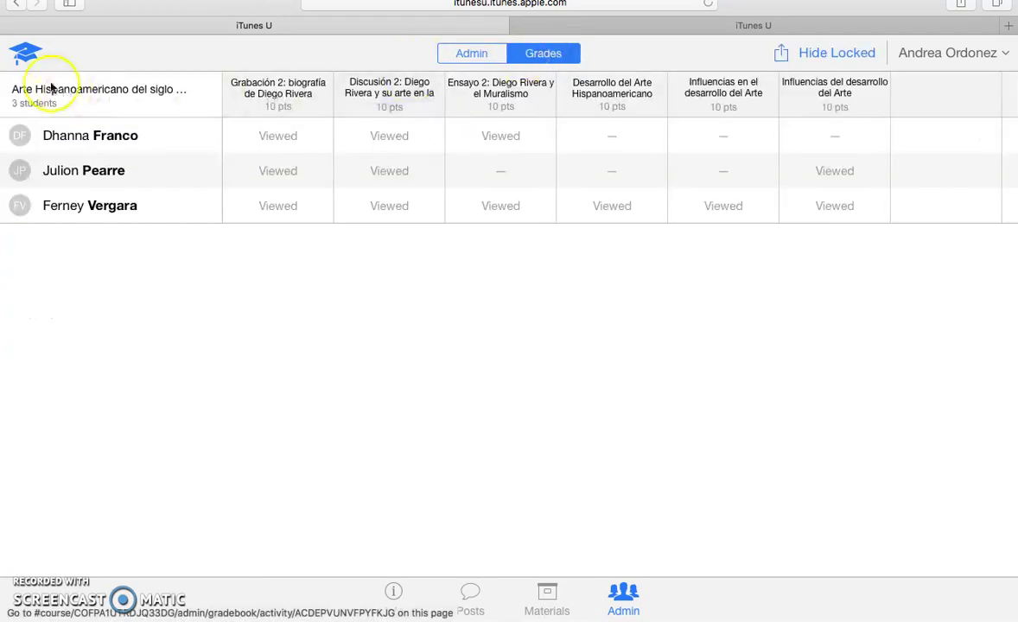
{"action": "left_click", "coordinate": [15, 4]}
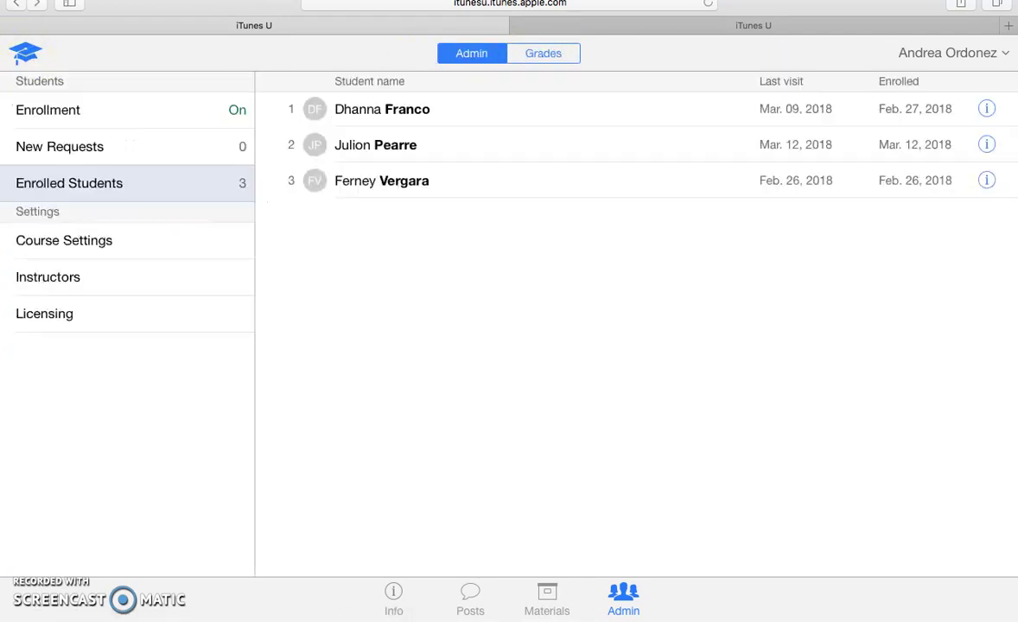
Review the course settings, instructors and licensing pages, and return to the list of courses.
{"action": "left_click", "coordinate": [66, 247]}
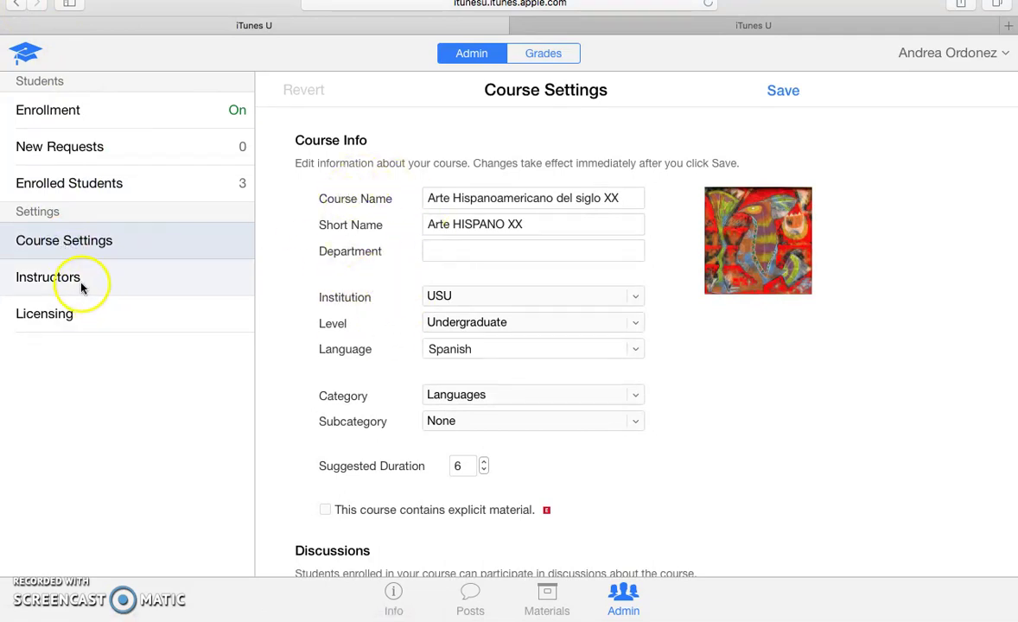
{"action": "left_click", "coordinate": [80, 282]}
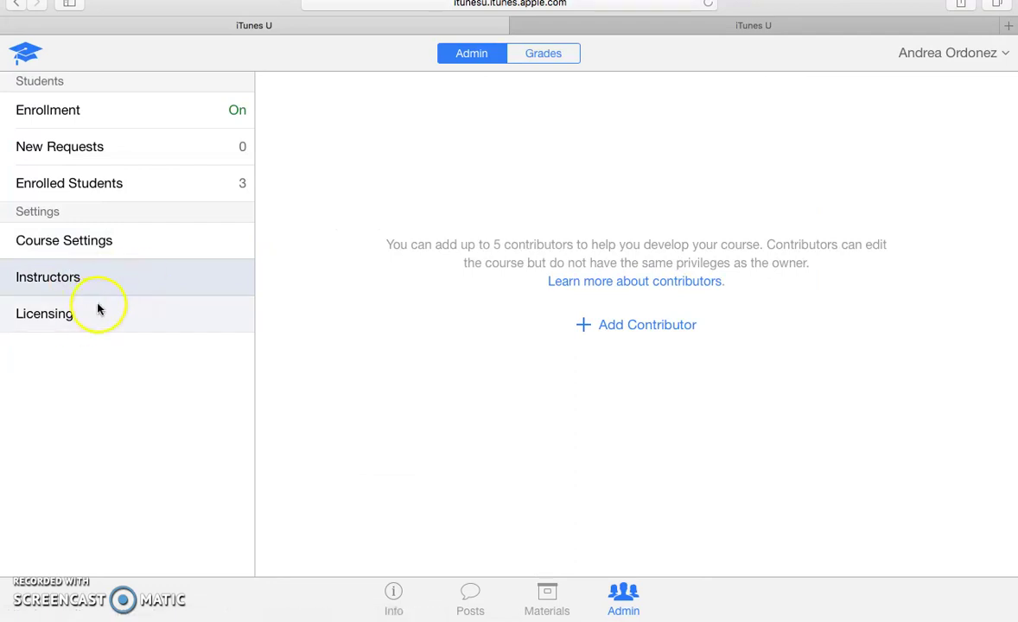
{"action": "left_click", "coordinate": [64, 316]}
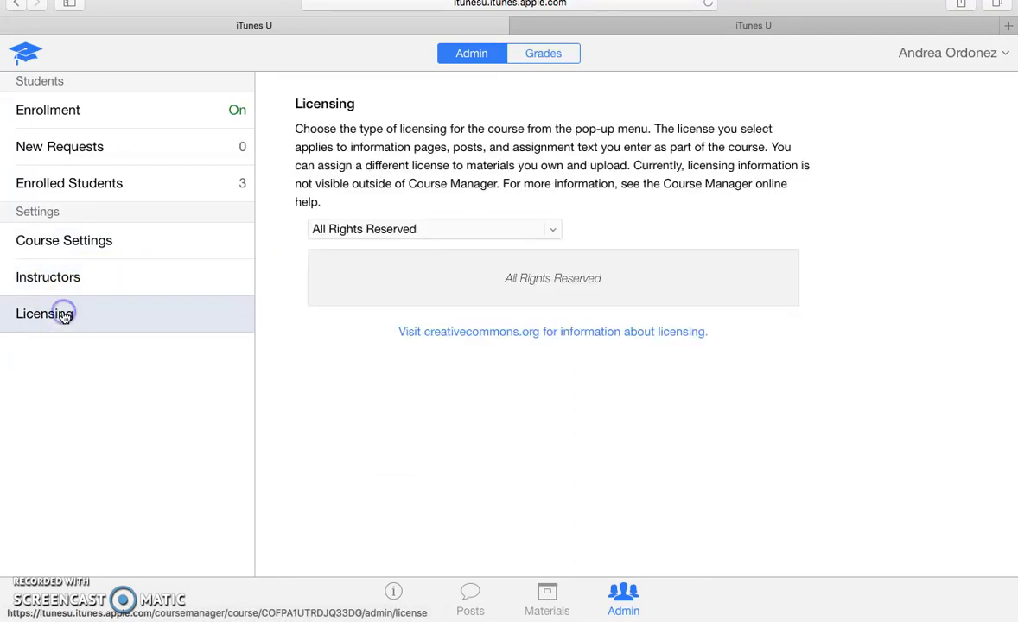
{"action": "left_click", "coordinate": [450, 328]}
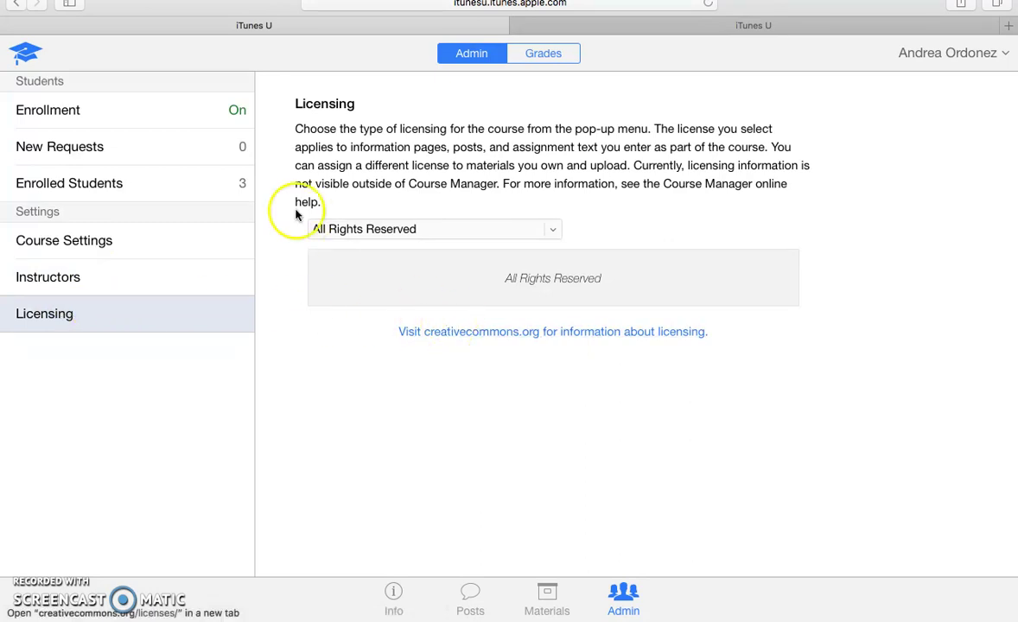
{"action": "left_click", "coordinate": [25, 58]}
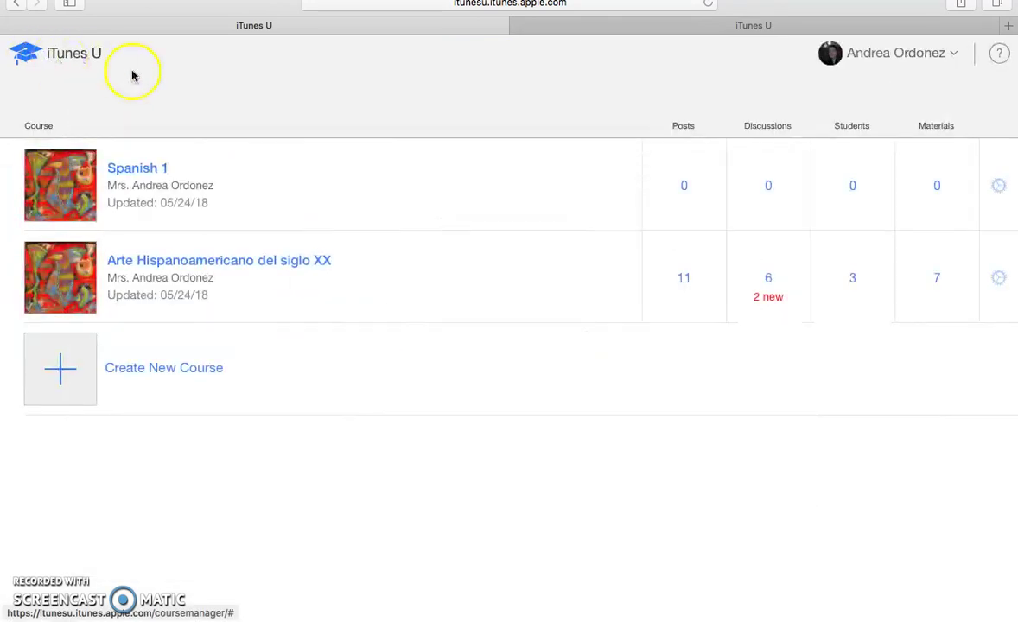